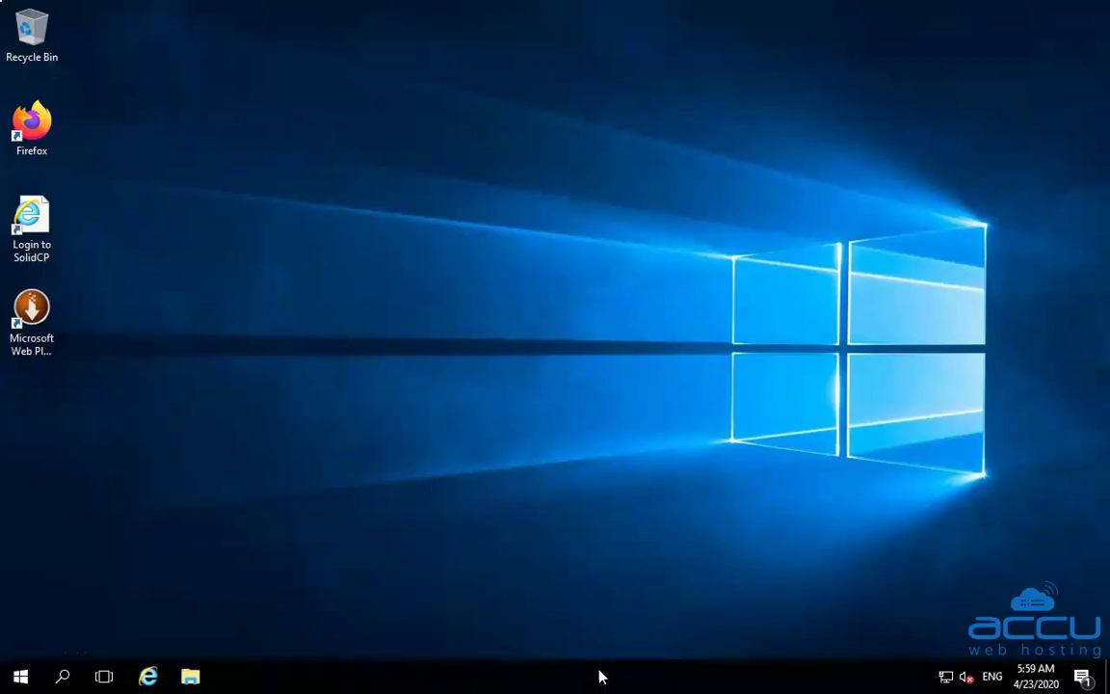
Step: Open Computer Management from the Windows Administrative Tools
{"action": "left_click", "coordinate": [21, 679]}
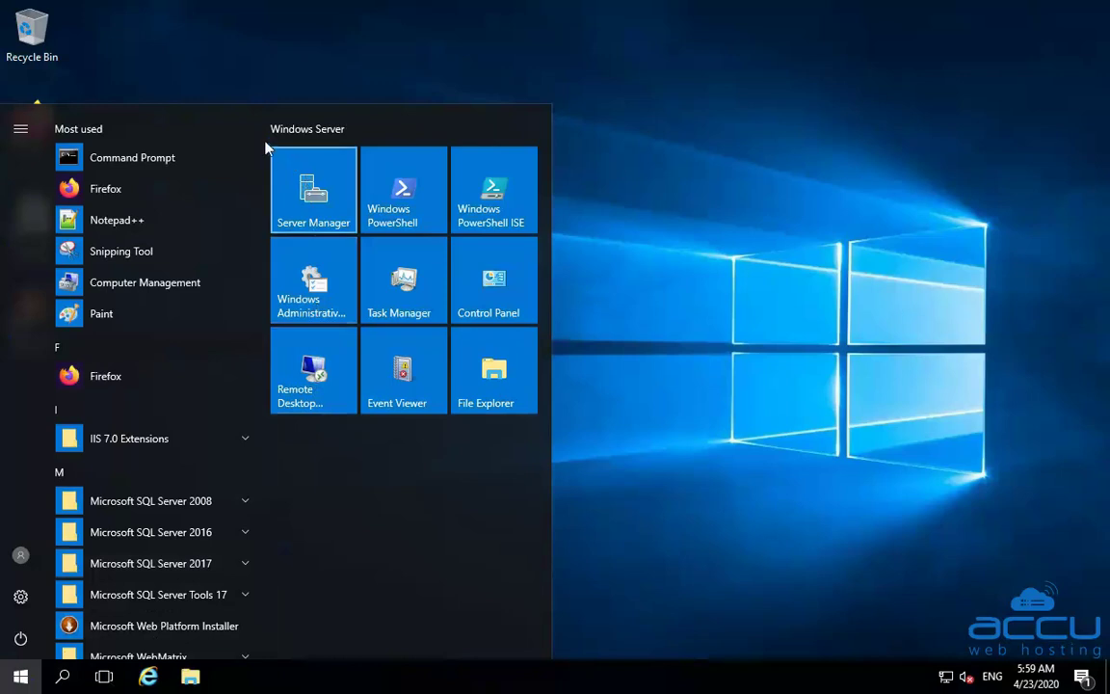
{"action": "left_click", "coordinate": [310, 280]}
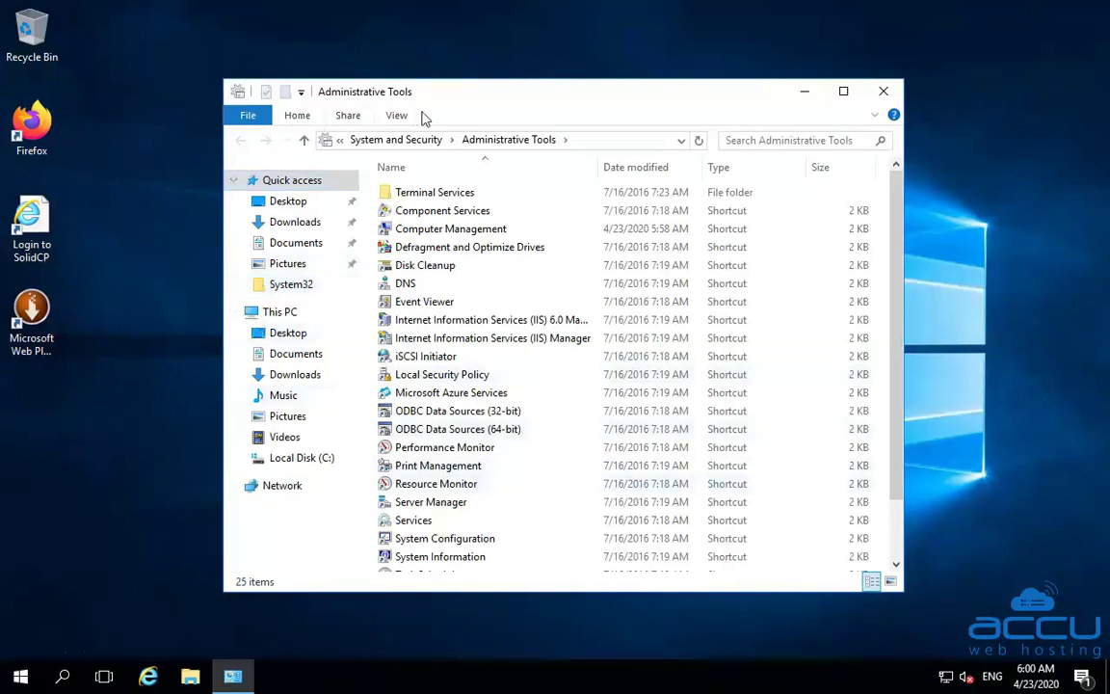
{"action": "left_click", "coordinate": [420, 234]}
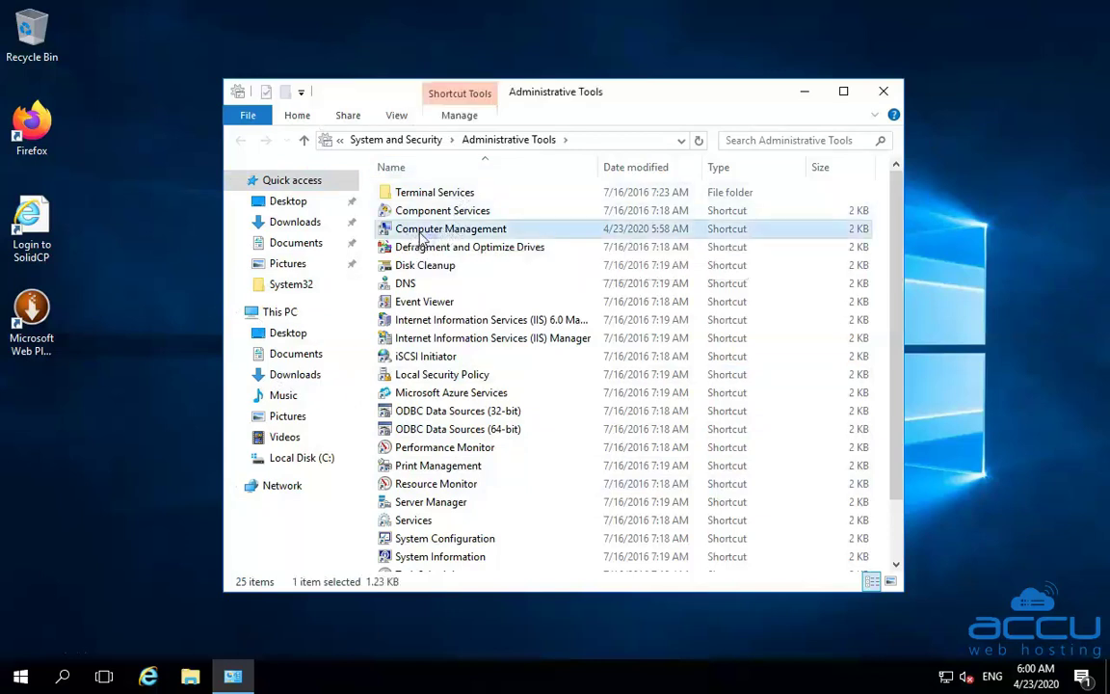
{"action": "right_click", "coordinate": [421, 237]}
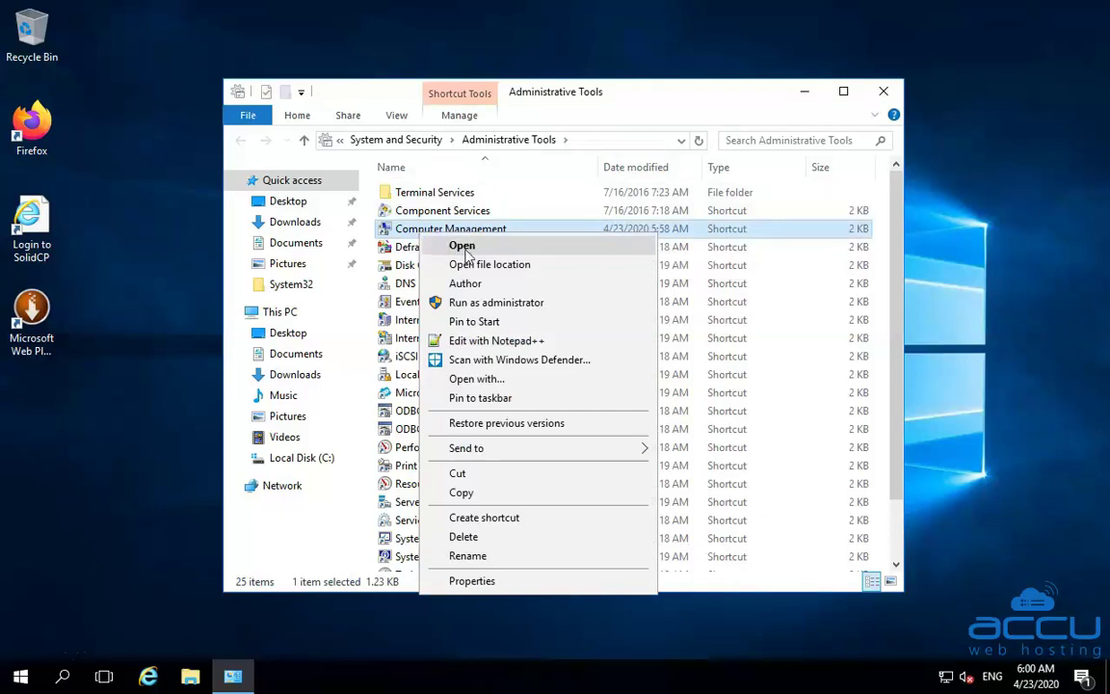
{"action": "left_click", "coordinate": [465, 249]}
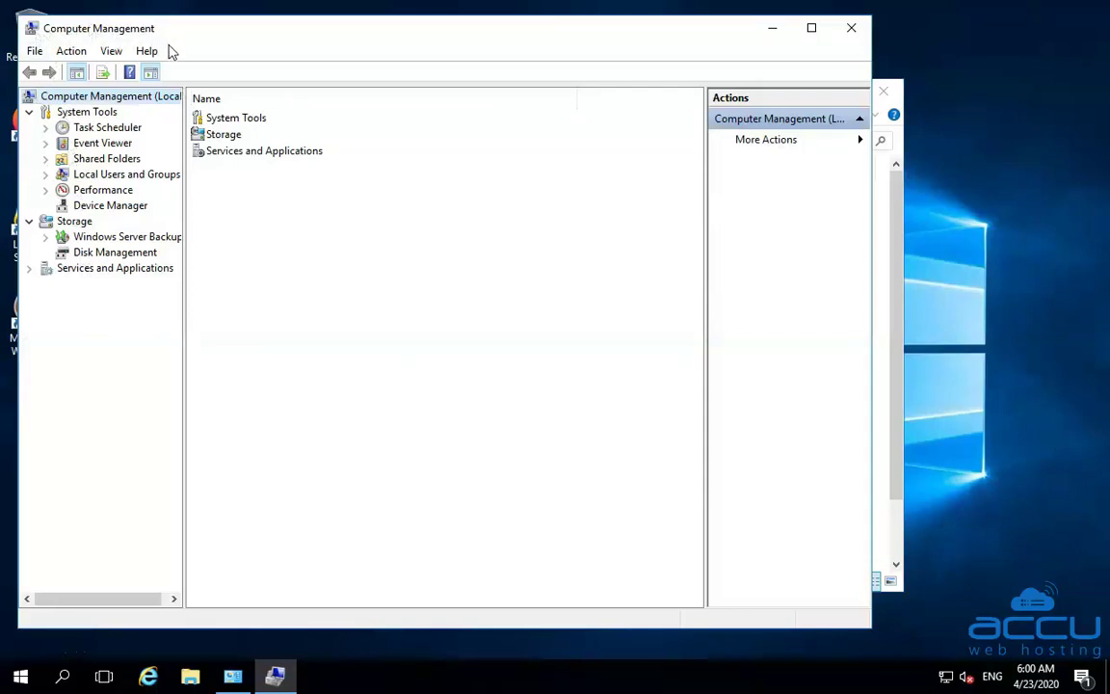
Step: Go to the Users folder under Local Users and Groups and start creating a new user
{"action": "left_click", "coordinate": [45, 175]}
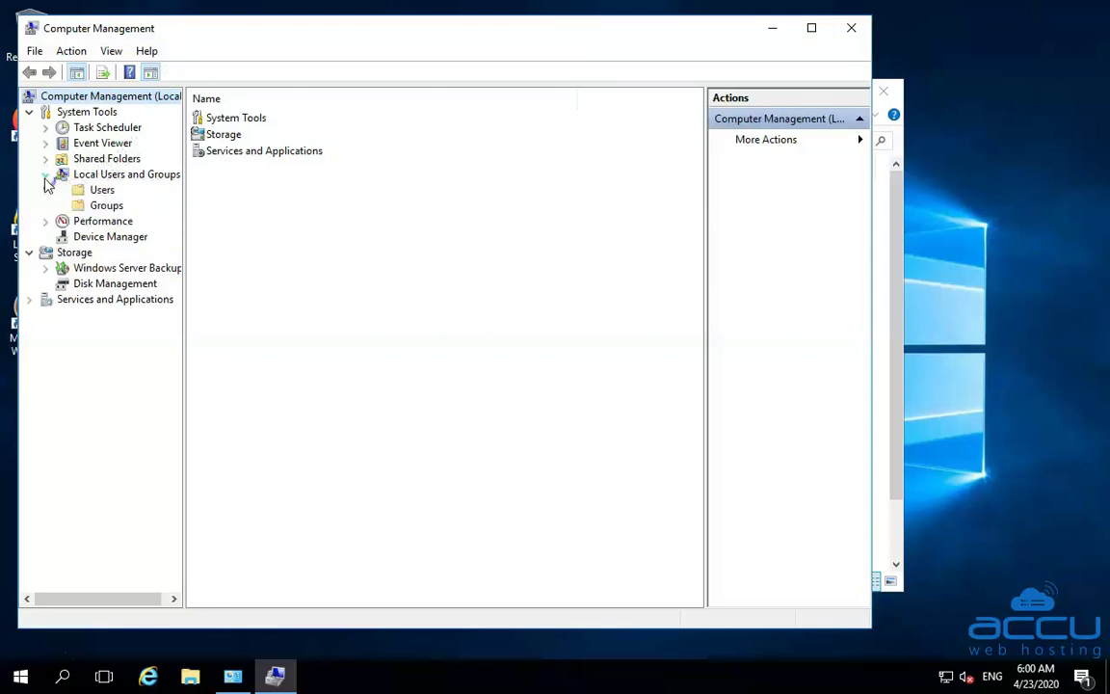
{"action": "left_click", "coordinate": [100, 191]}
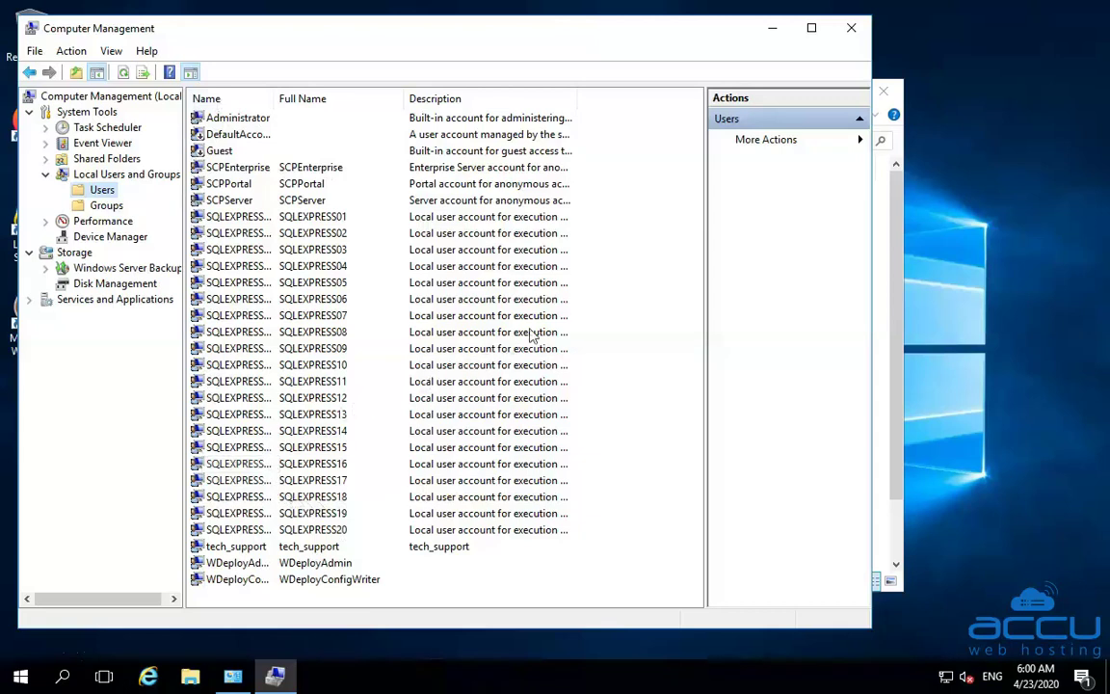
{"action": "left_click", "coordinate": [785, 143]}
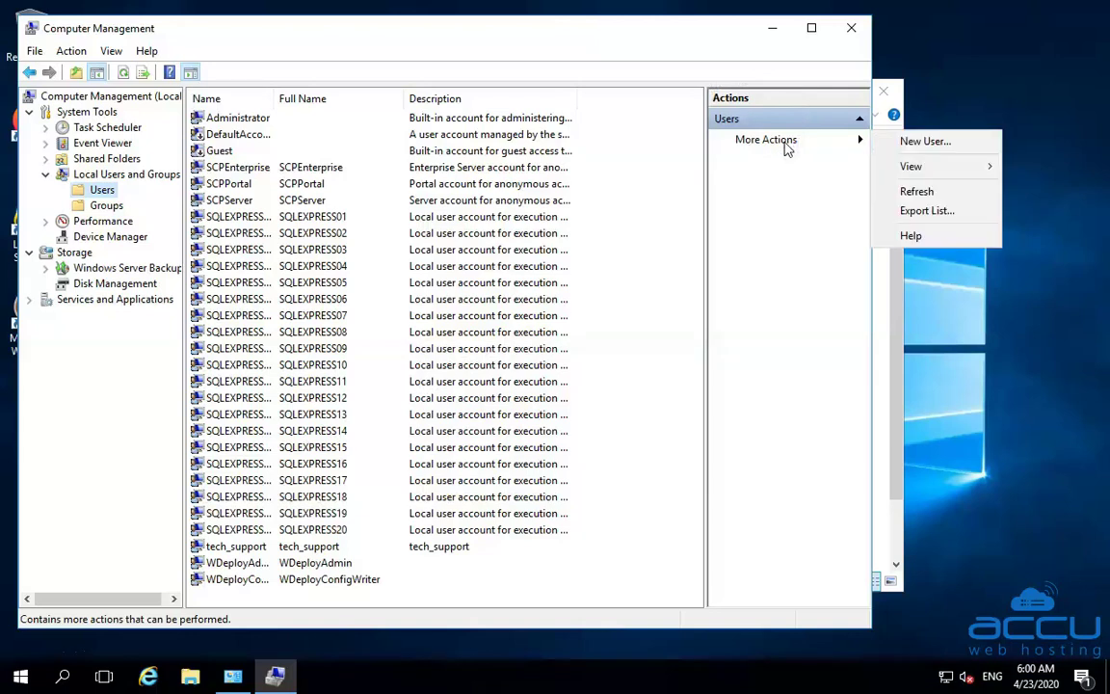
{"action": "left_click", "coordinate": [908, 146]}
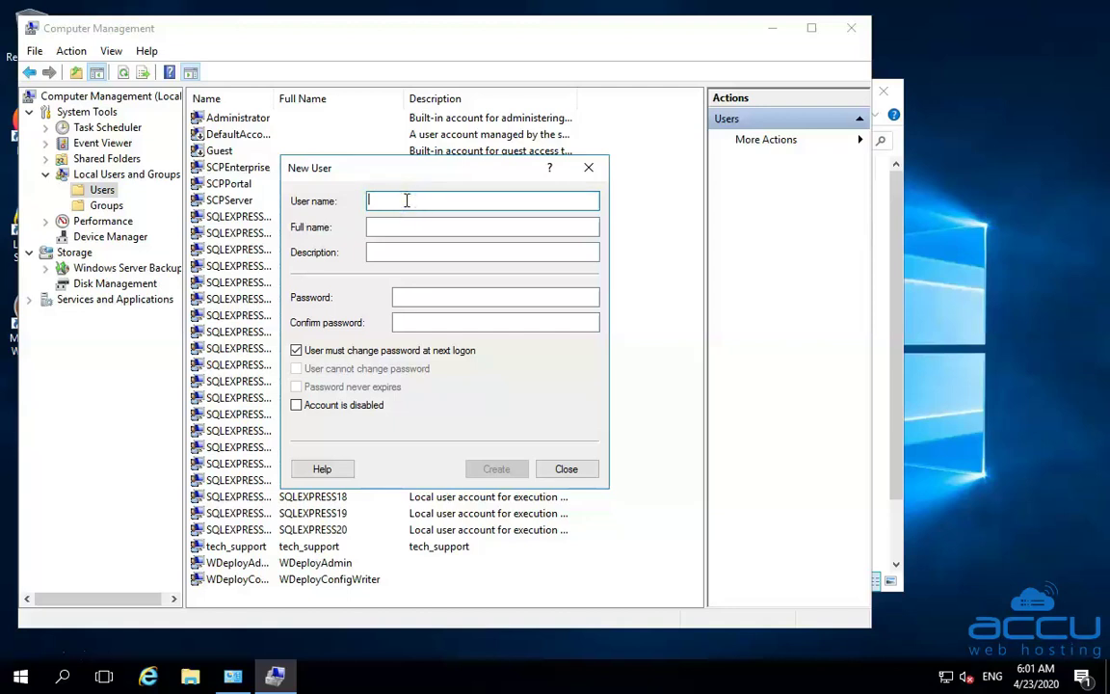
Step: Enter the new account's user name and full name, with the description "This account is created for video tutorial for Accu Web Hosting"
{"action": "type", "text": "Nick"}
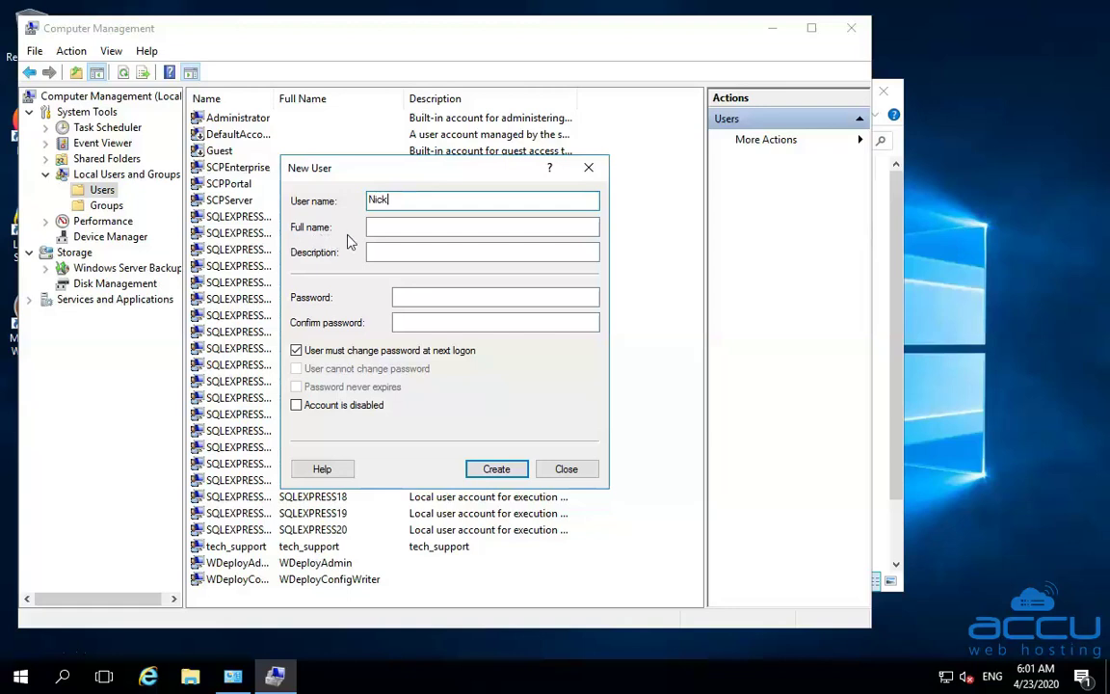
{"action": "left_click", "coordinate": [422, 225]}
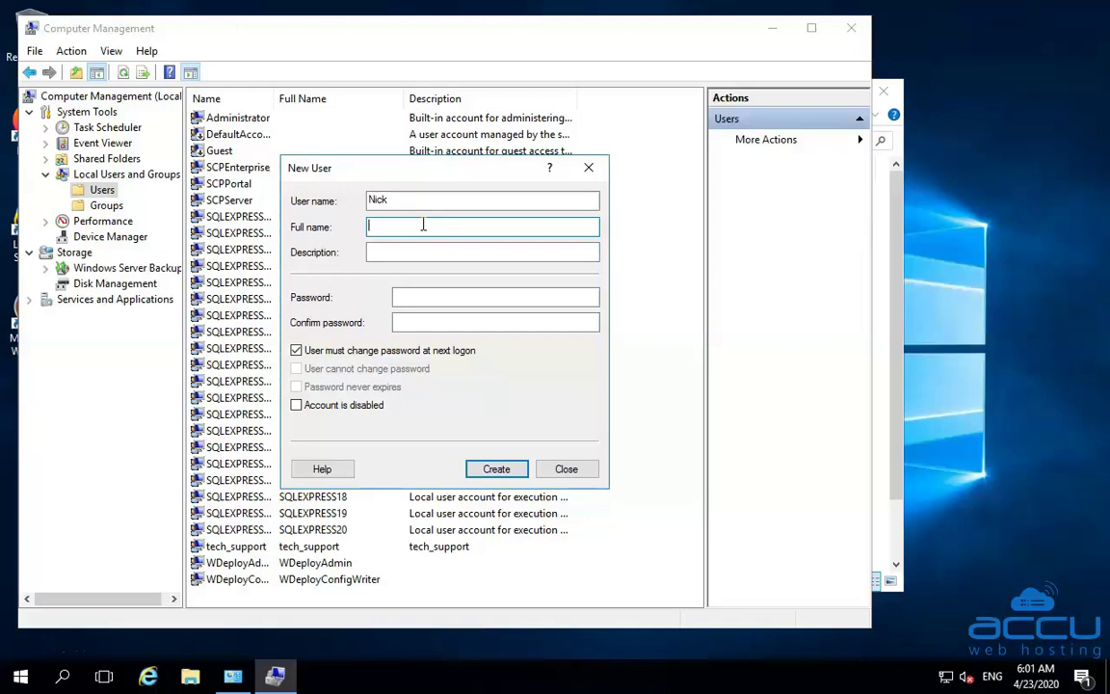
{"action": "type", "text": "Nick R"}
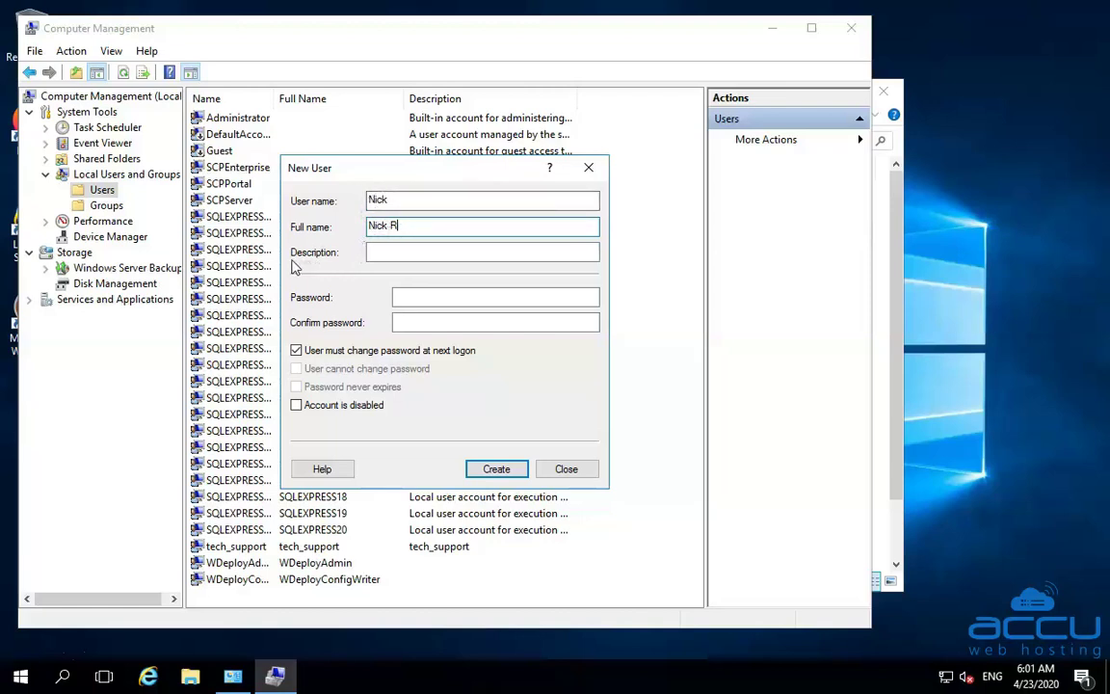
{"action": "left_click", "coordinate": [412, 250]}
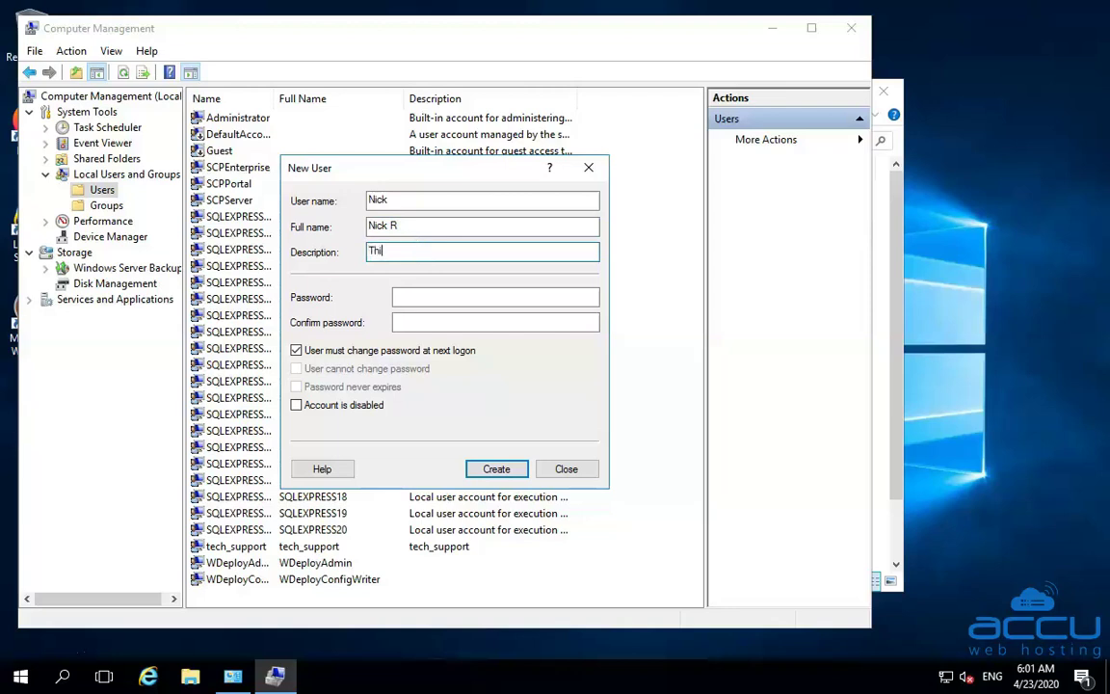
{"action": "type", "text": "This account"}
{"action": "type", "text": "is created for vid"}
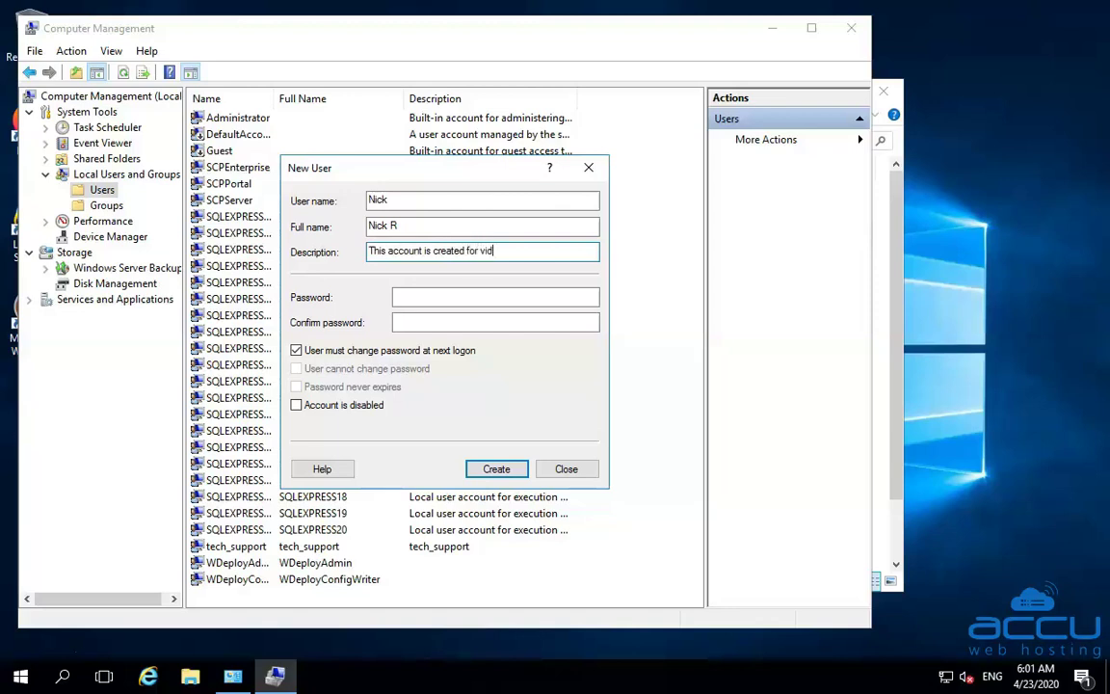
{"action": "type", "text": "eo tutorial for Accu Web H"}
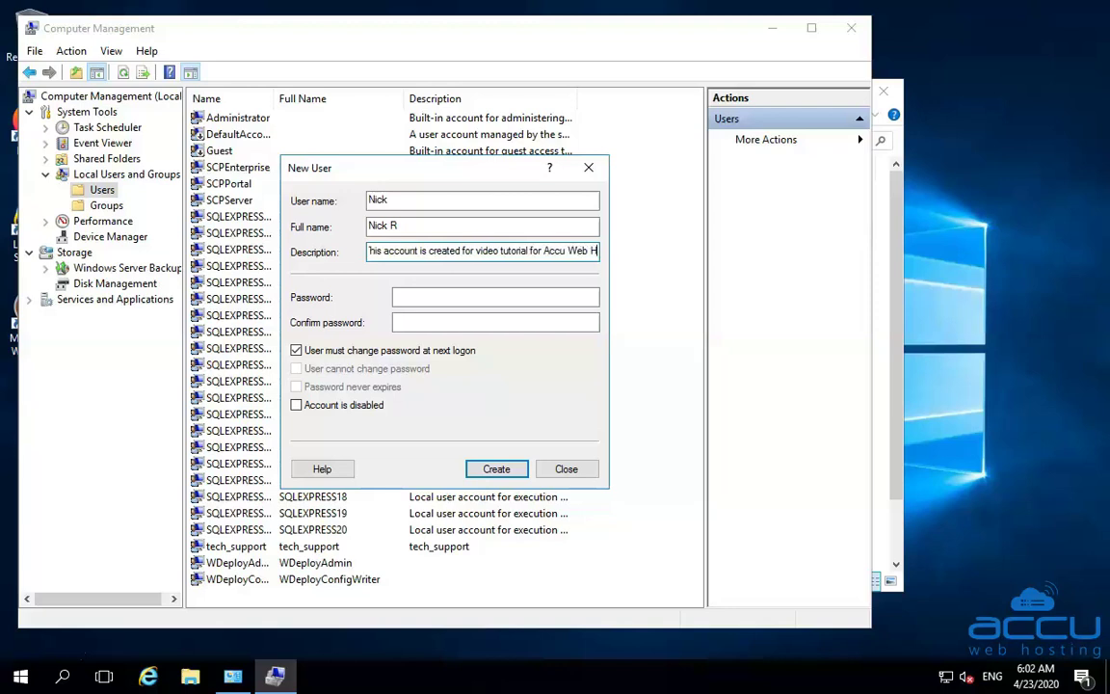
{"action": "type", "text": "osting"}
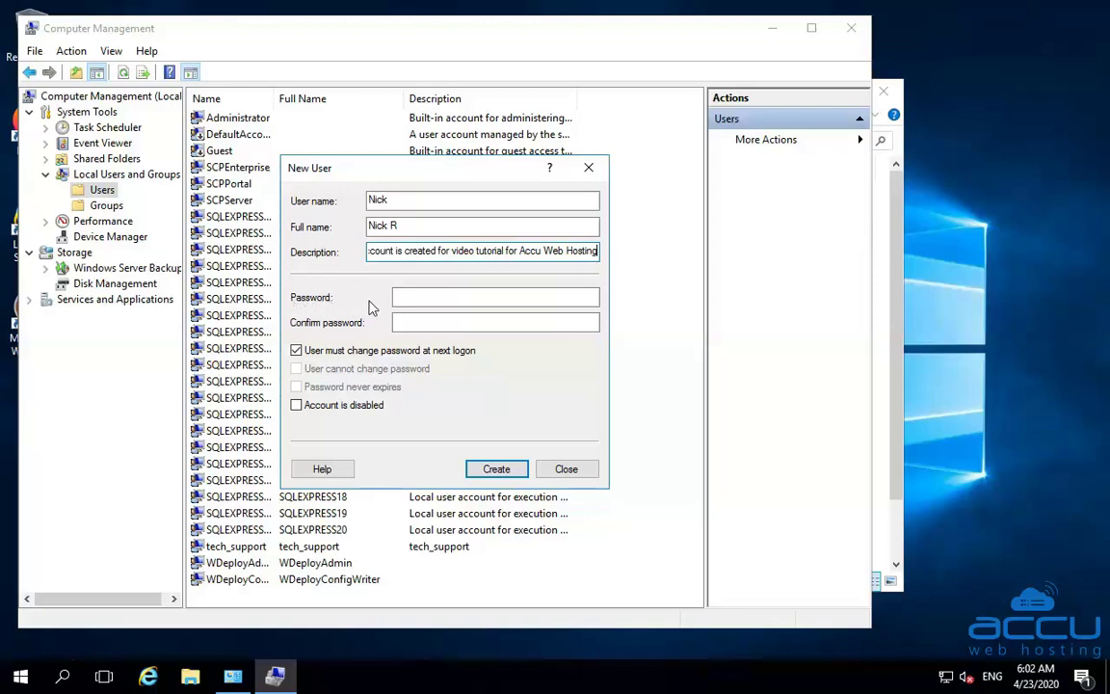
Step: Enter the new account's password and repeat it in the confirmation field
{"action": "left_click", "coordinate": [437, 298]}
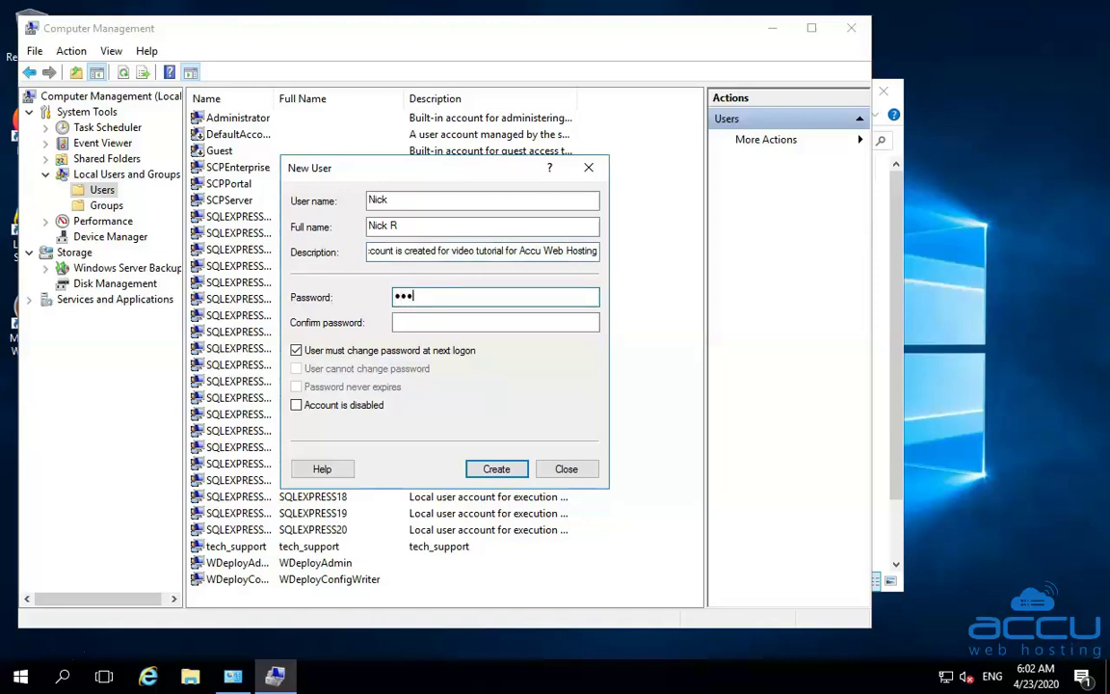
{"action": "type", "text": "••••••••"}
{"action": "left_click", "coordinate": [424, 321]}
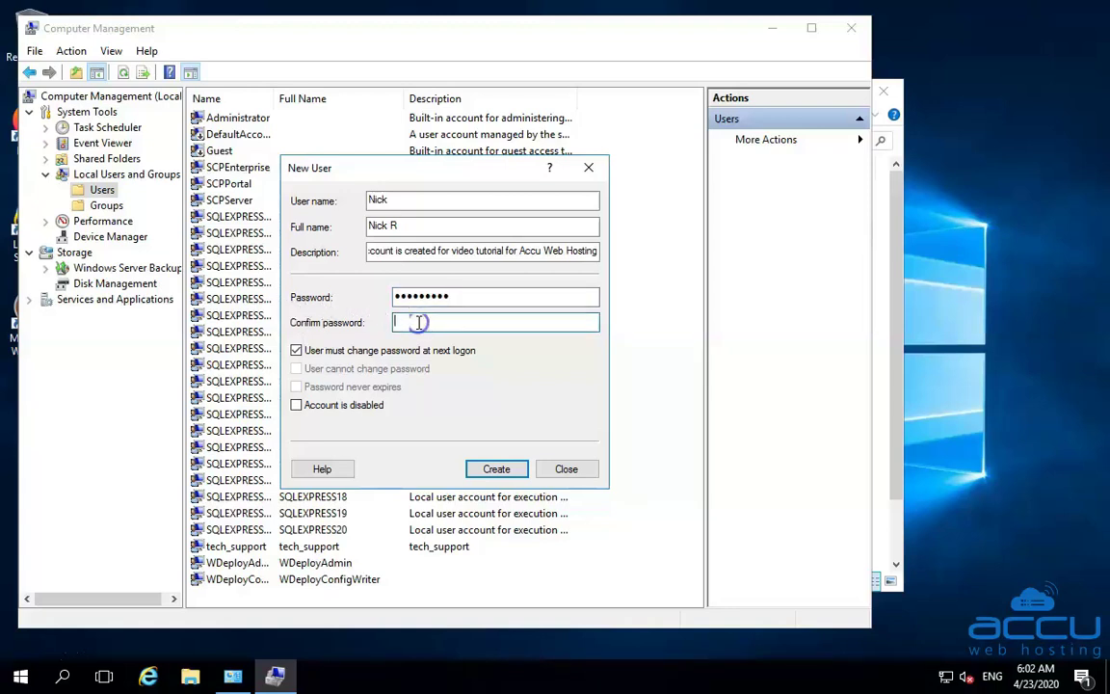
{"action": "type", "text": "•"}
Step: Create the user with "User must change password at next logon" off and "Password never expires" on, and close the form
{"action": "left_click", "coordinate": [297, 352]}
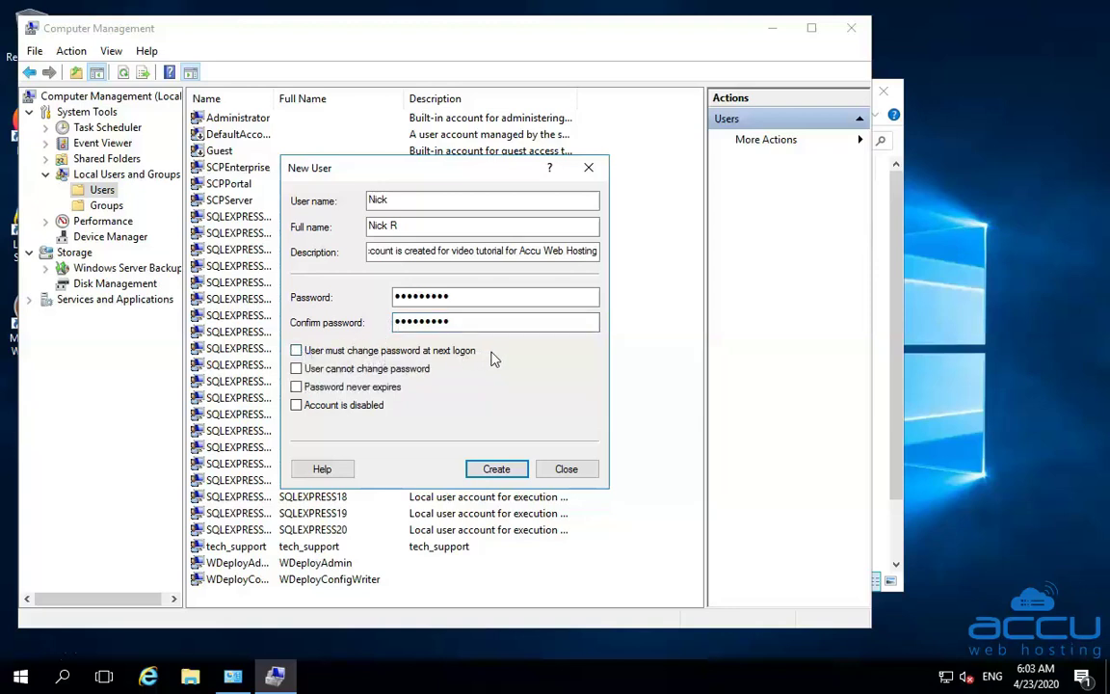
{"action": "left_click", "coordinate": [296, 388]}
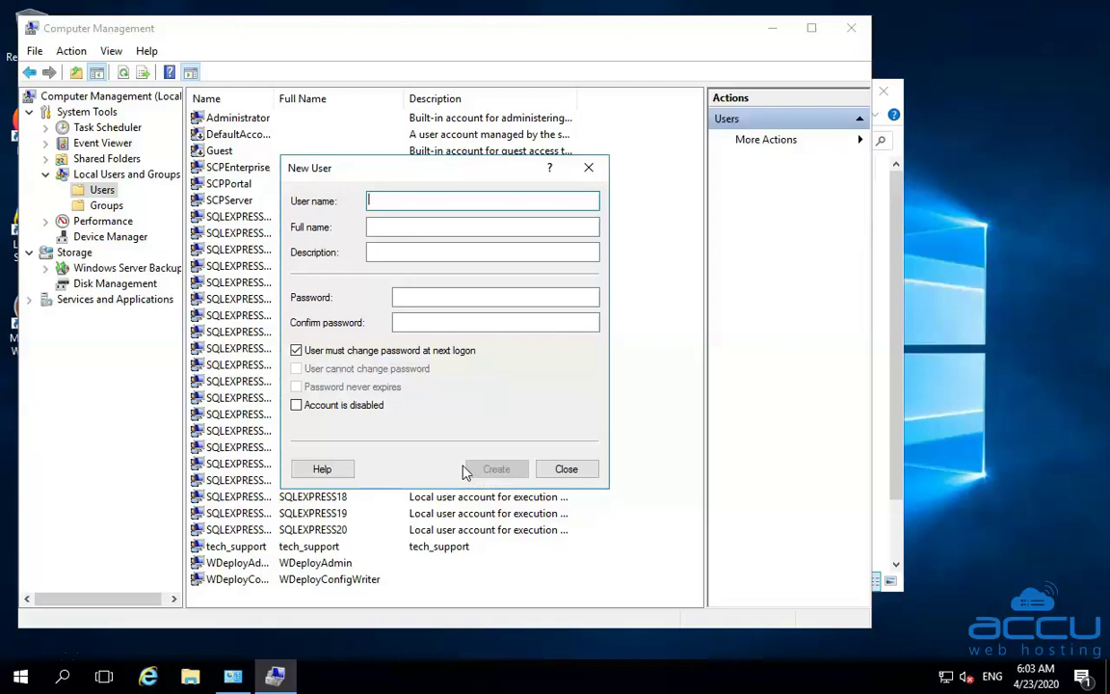
{"action": "left_click", "coordinate": [567, 470]}
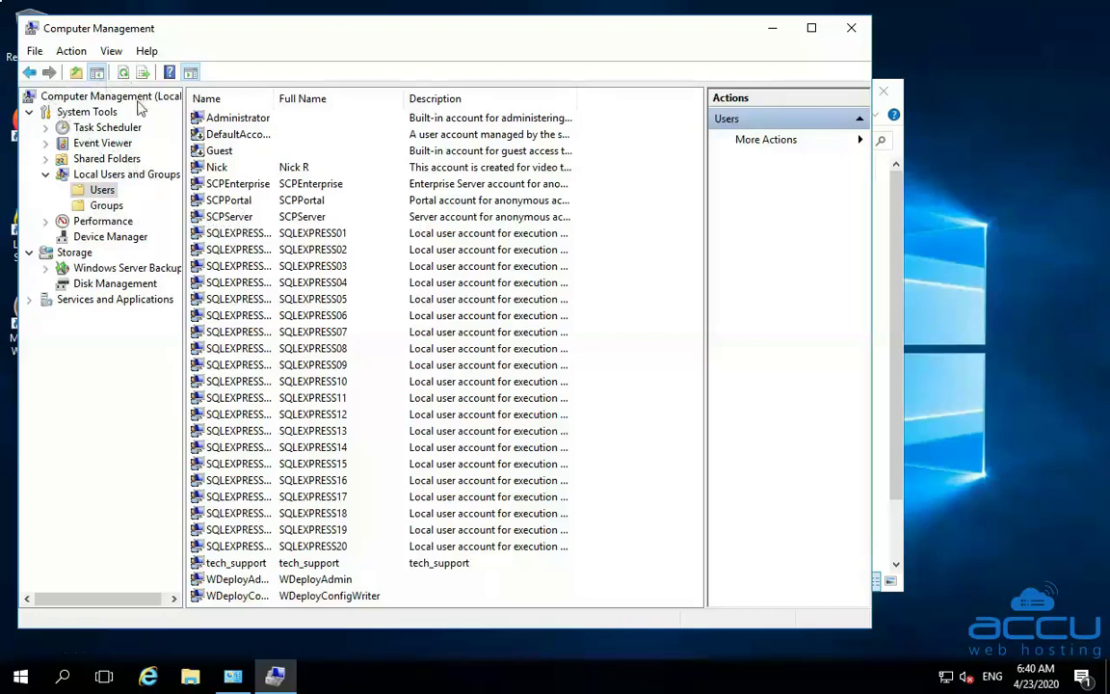
Step: Open the properties of the Remote Desktop Users group in the local Groups folder
{"action": "left_click", "coordinate": [104, 207]}
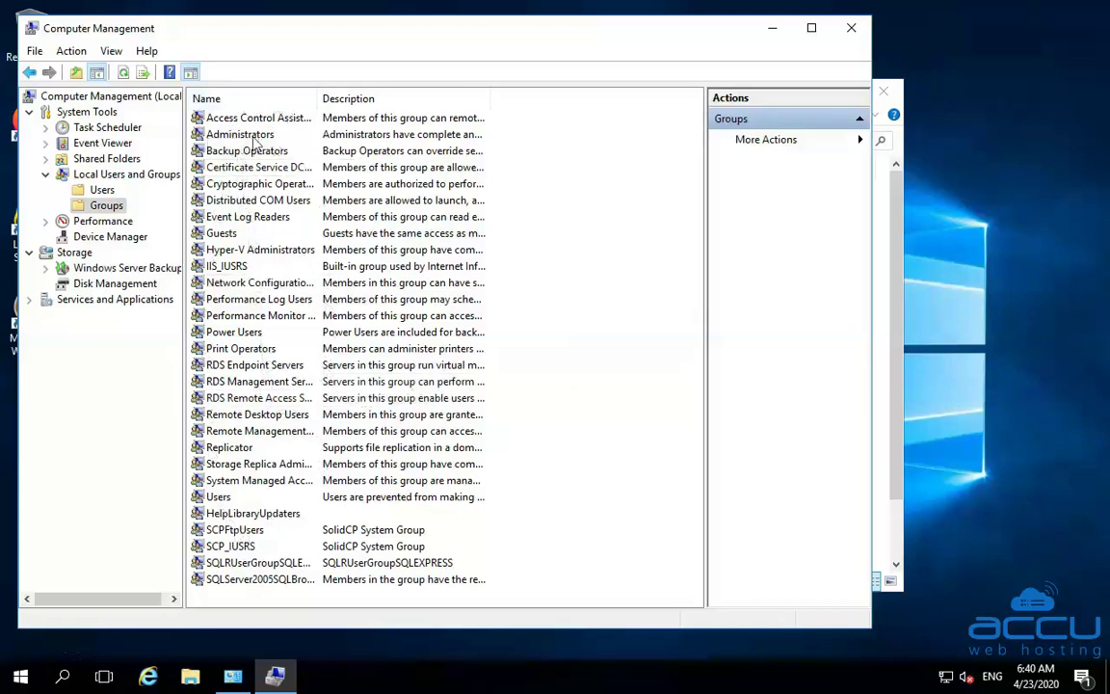
{"action": "left_click", "coordinate": [229, 138]}
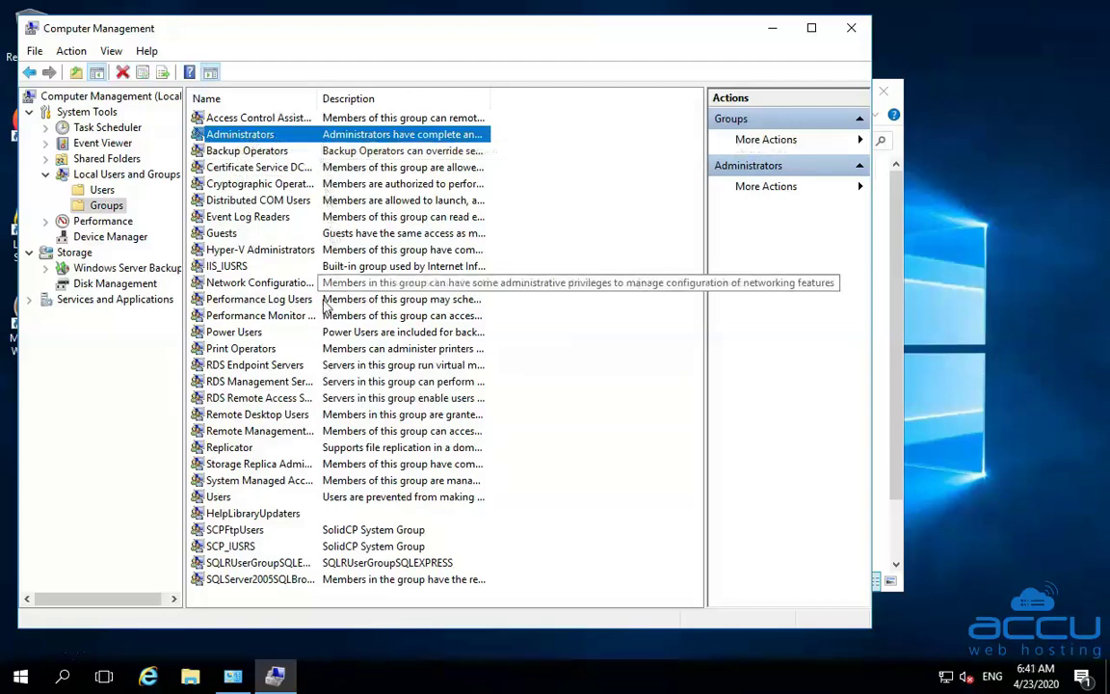
{"action": "left_click", "coordinate": [237, 416]}
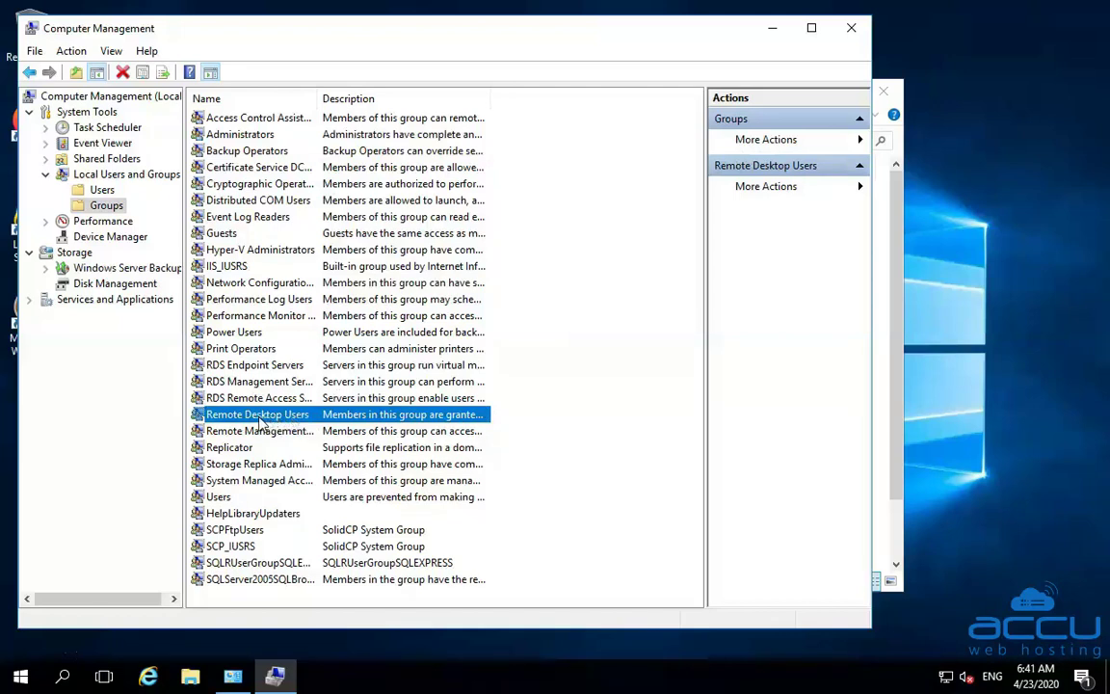
{"action": "right_click", "coordinate": [260, 421]}
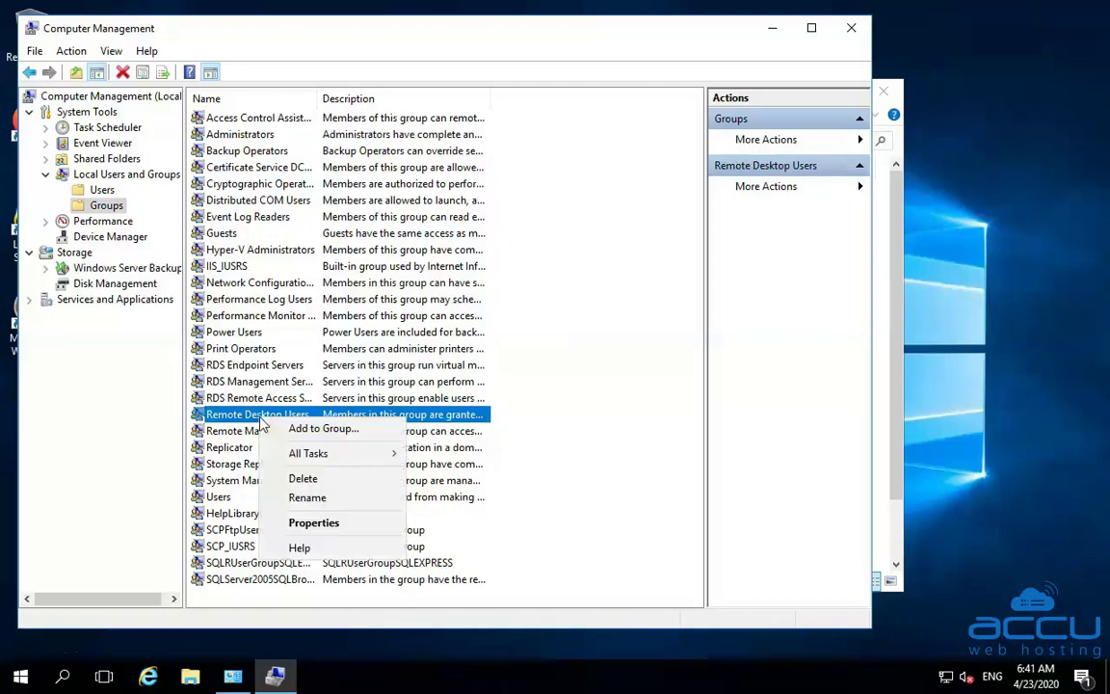
{"action": "left_click", "coordinate": [314, 526]}
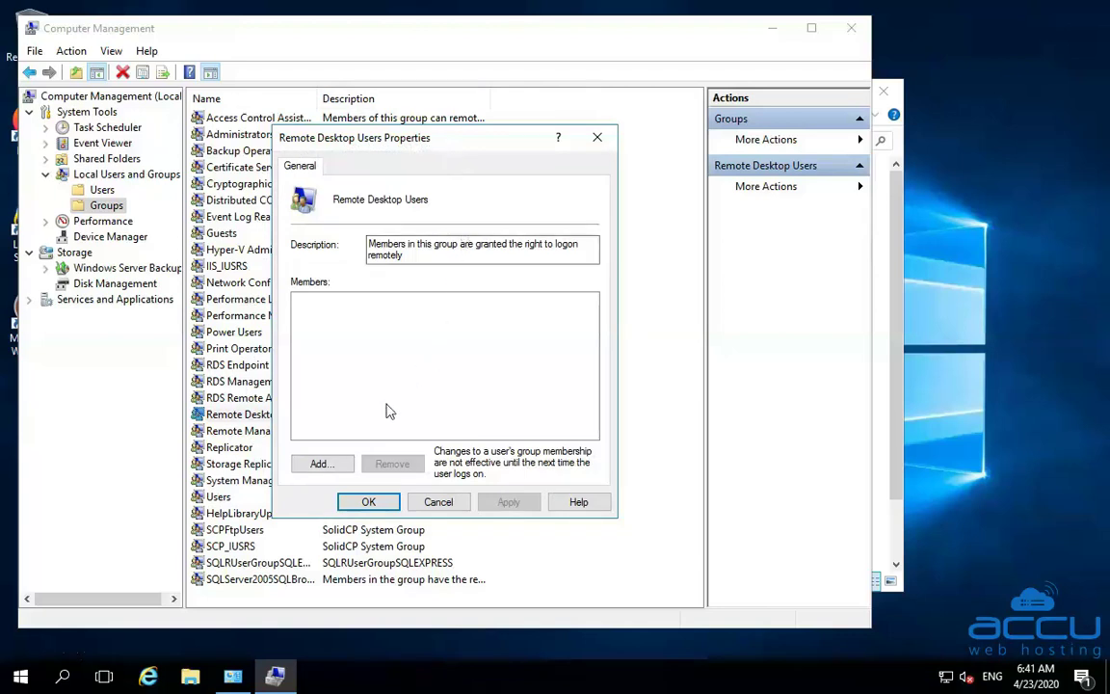
Step: Add the newly created user account as a member of Remote Desktop Users, checking its name, and save the group
{"action": "left_click", "coordinate": [313, 465]}
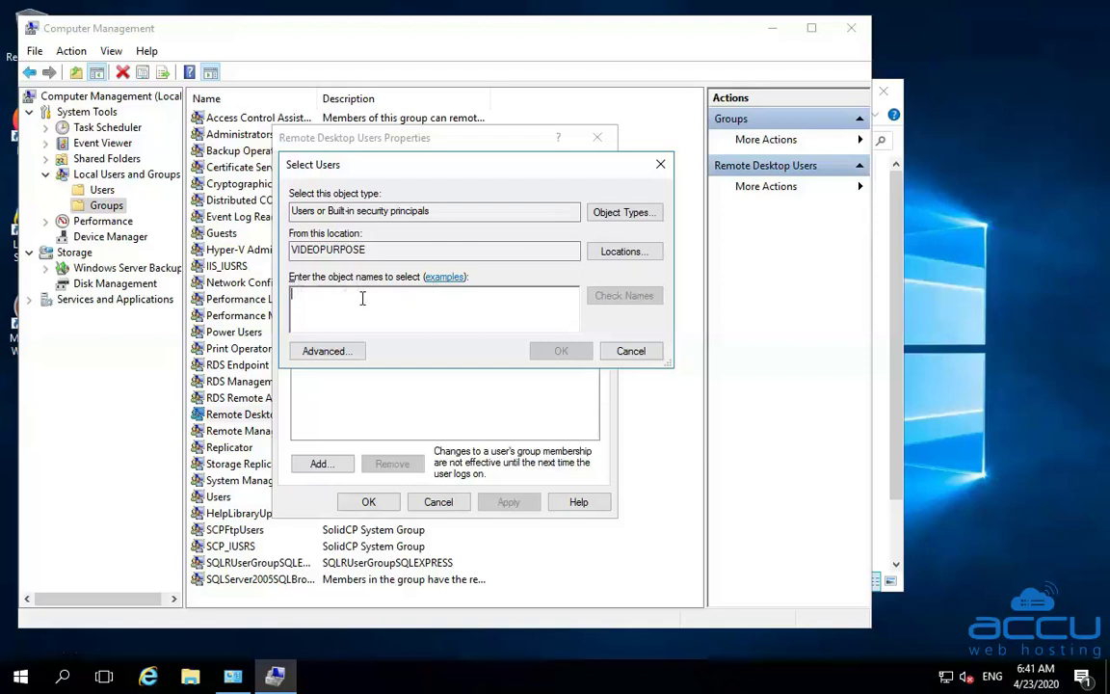
{"action": "type", "text": "Nick"}
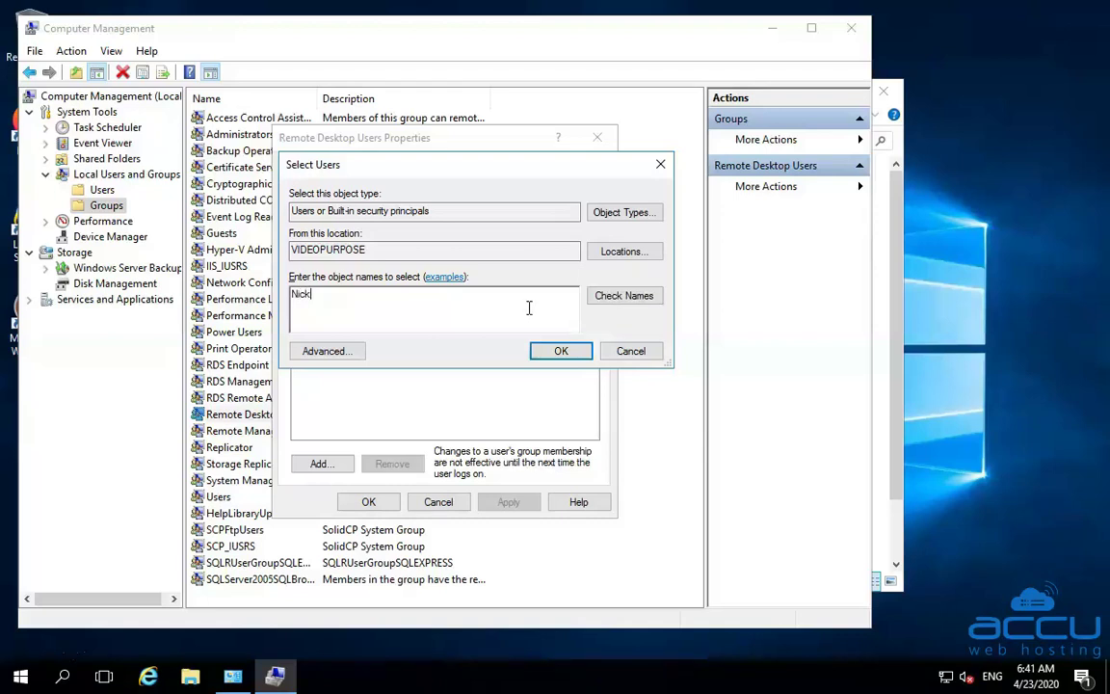
{"action": "left_click", "coordinate": [623, 297]}
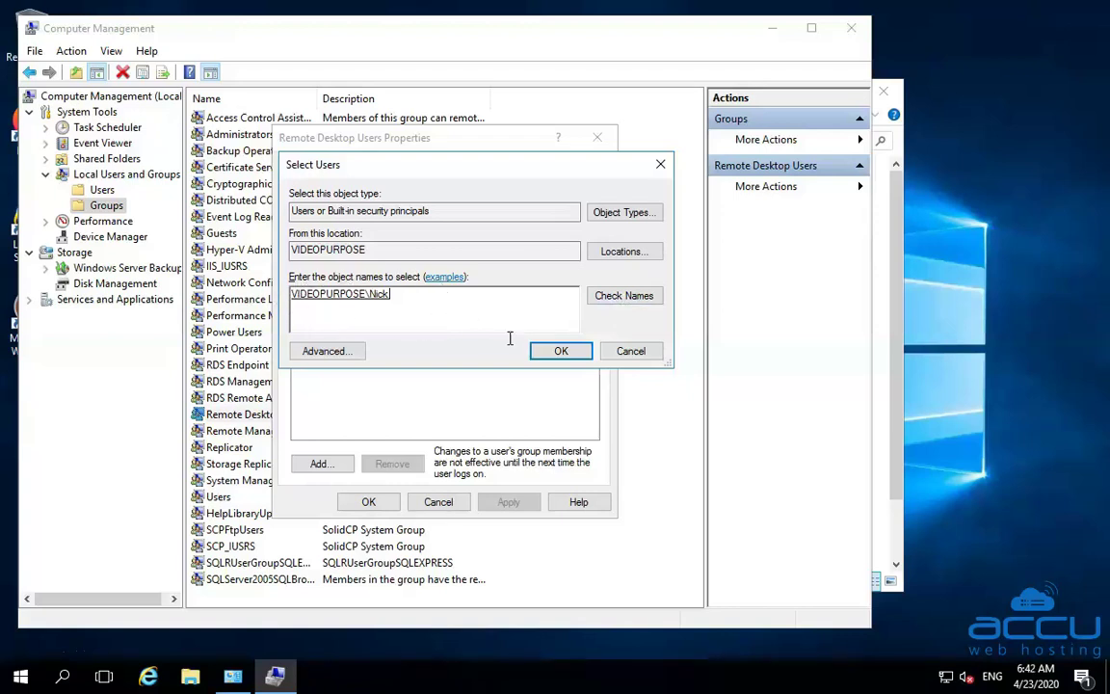
{"action": "left_click", "coordinate": [562, 352]}
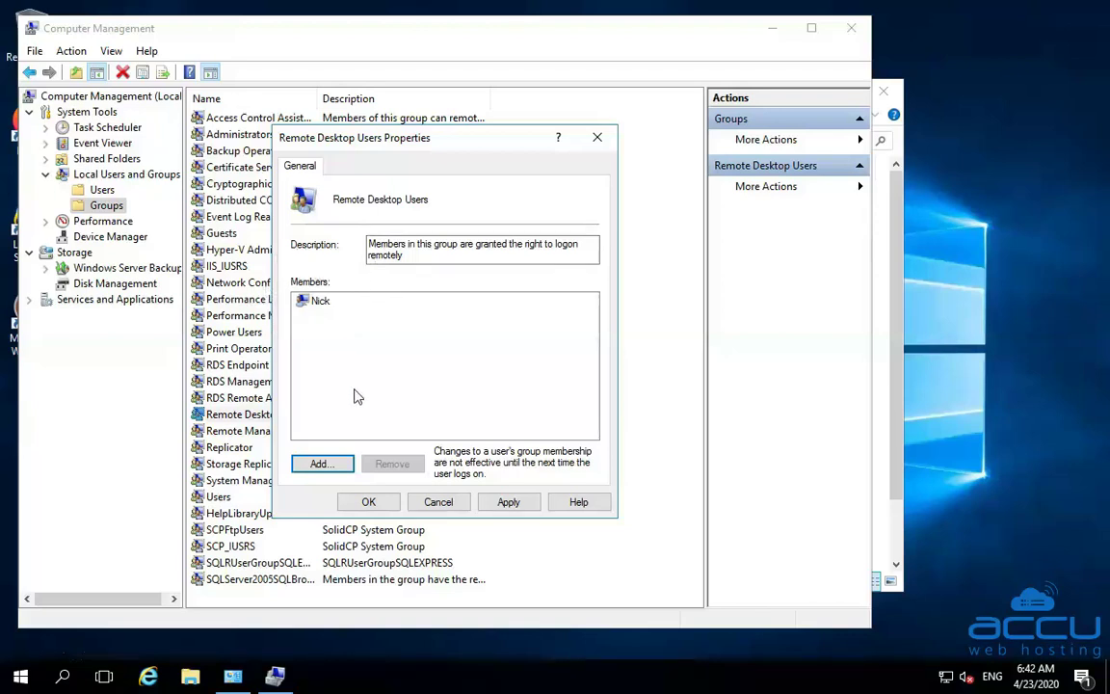
{"action": "left_click", "coordinate": [368, 504]}
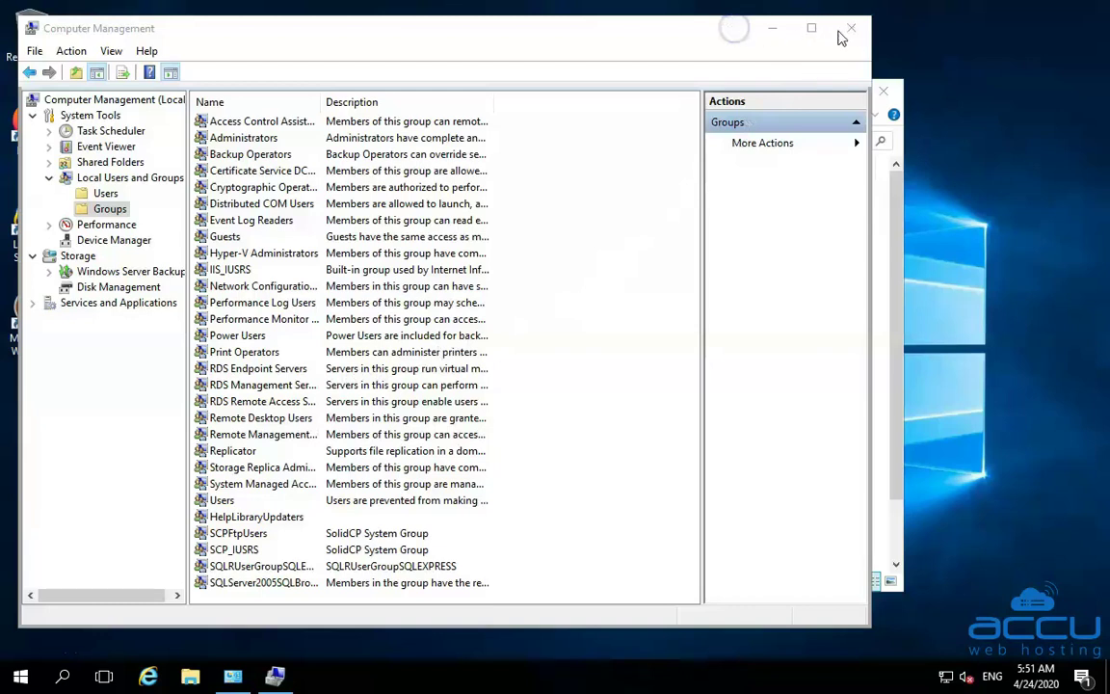
Step: Close the Computer Management and Administrative Tools windows
{"action": "left_click", "coordinate": [736, 30]}
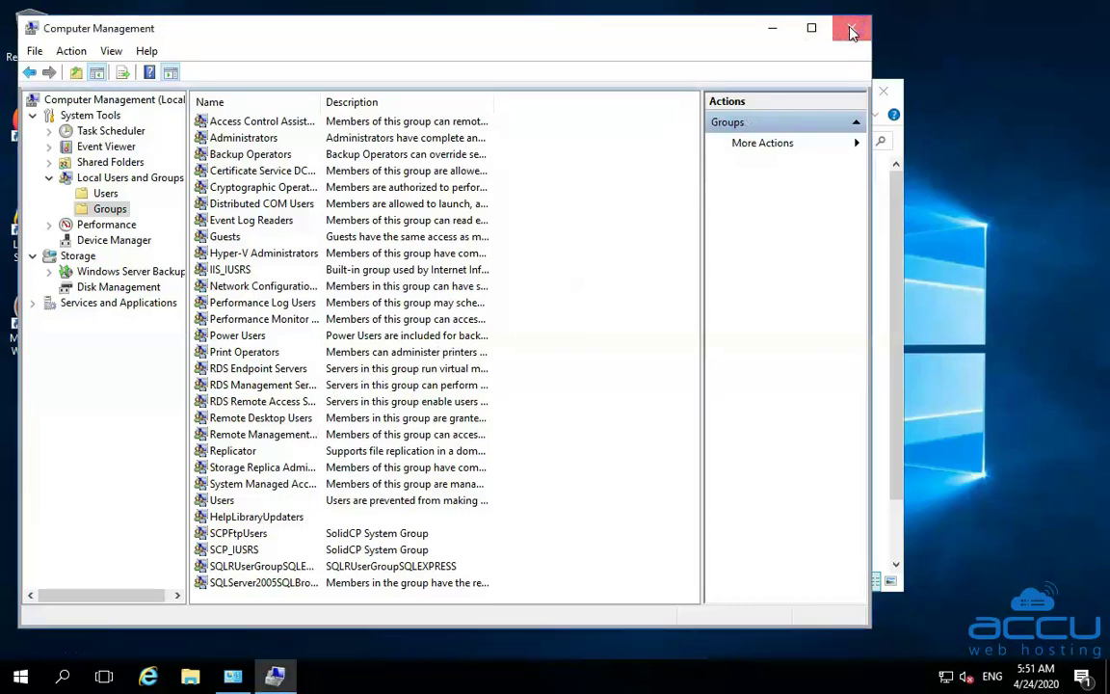
{"action": "left_click", "coordinate": [852, 31]}
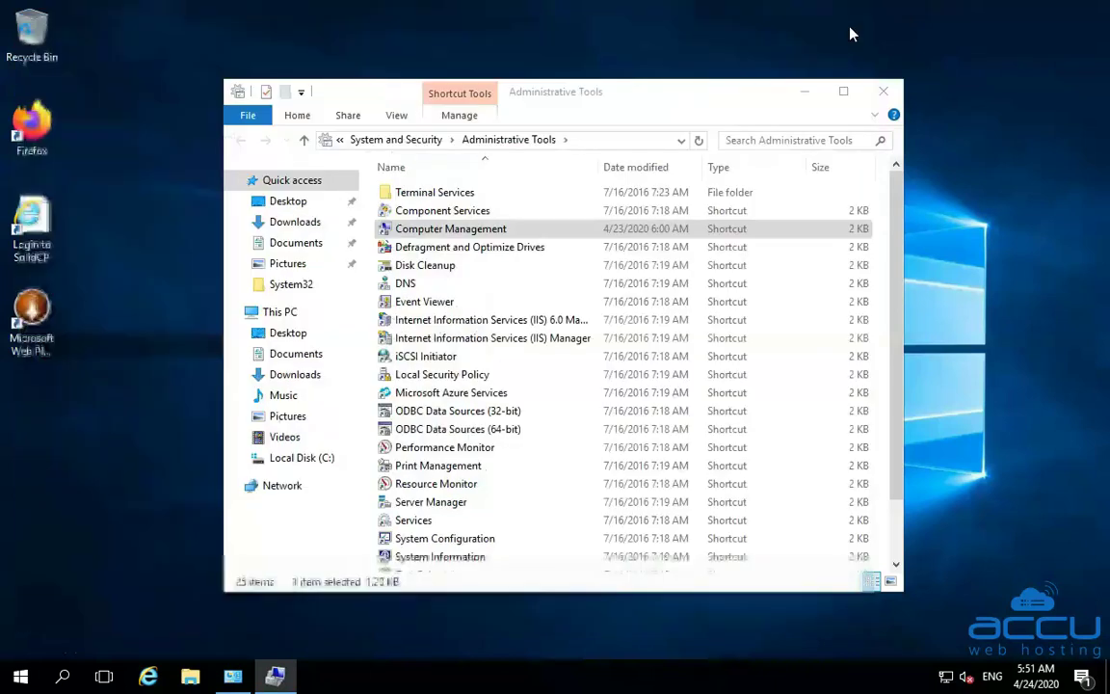
{"action": "left_click", "coordinate": [884, 92]}
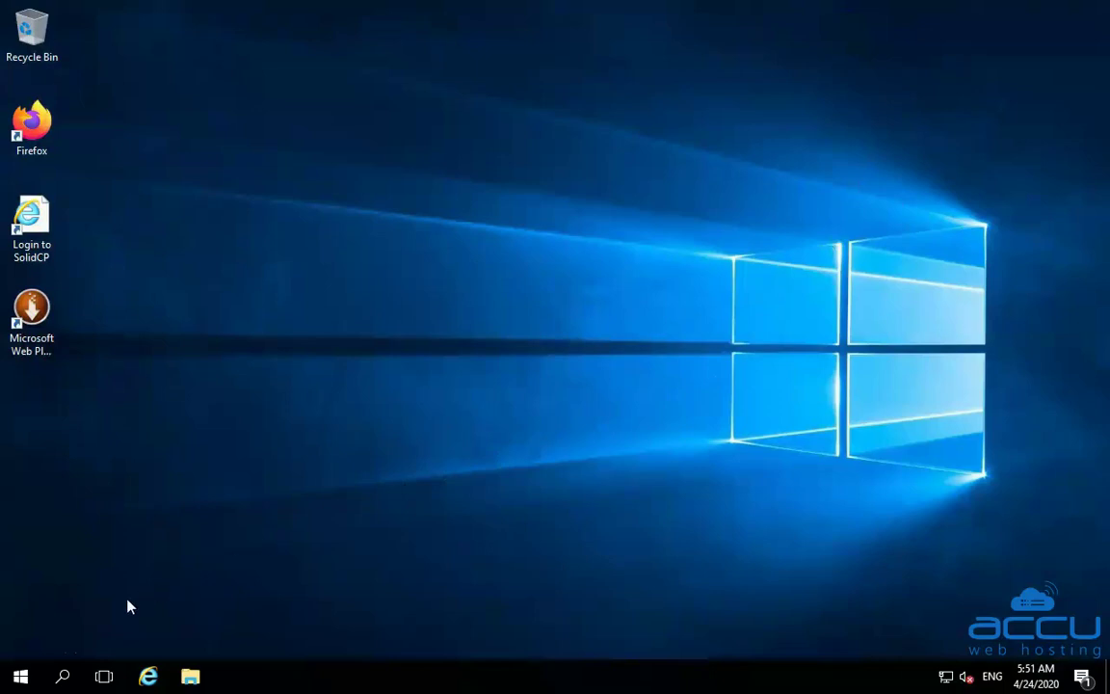
Step: Sign out of the current Windows Server session
{"action": "left_click", "coordinate": [21, 678]}
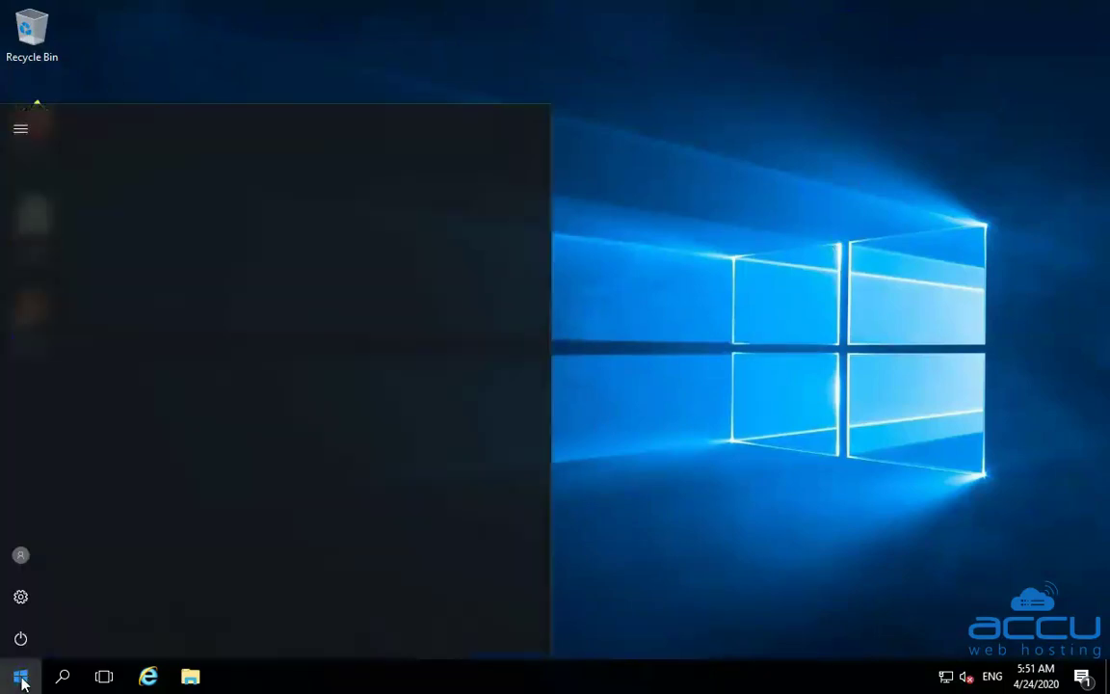
{"action": "left_click", "coordinate": [20, 556]}
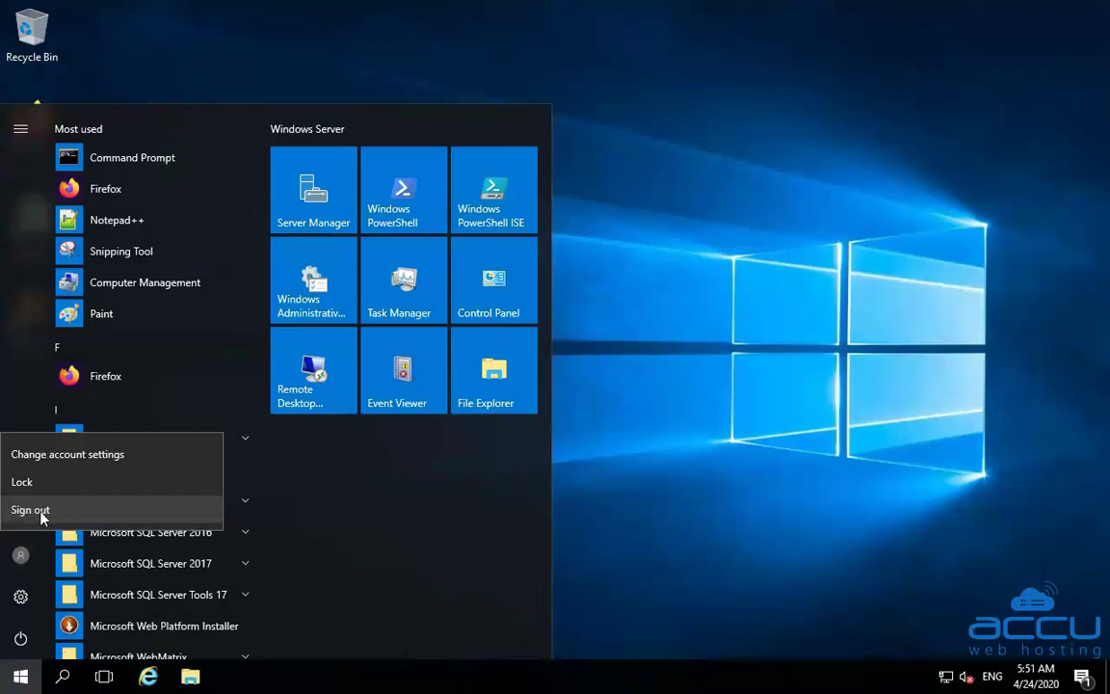
{"action": "left_click", "coordinate": [32, 516]}
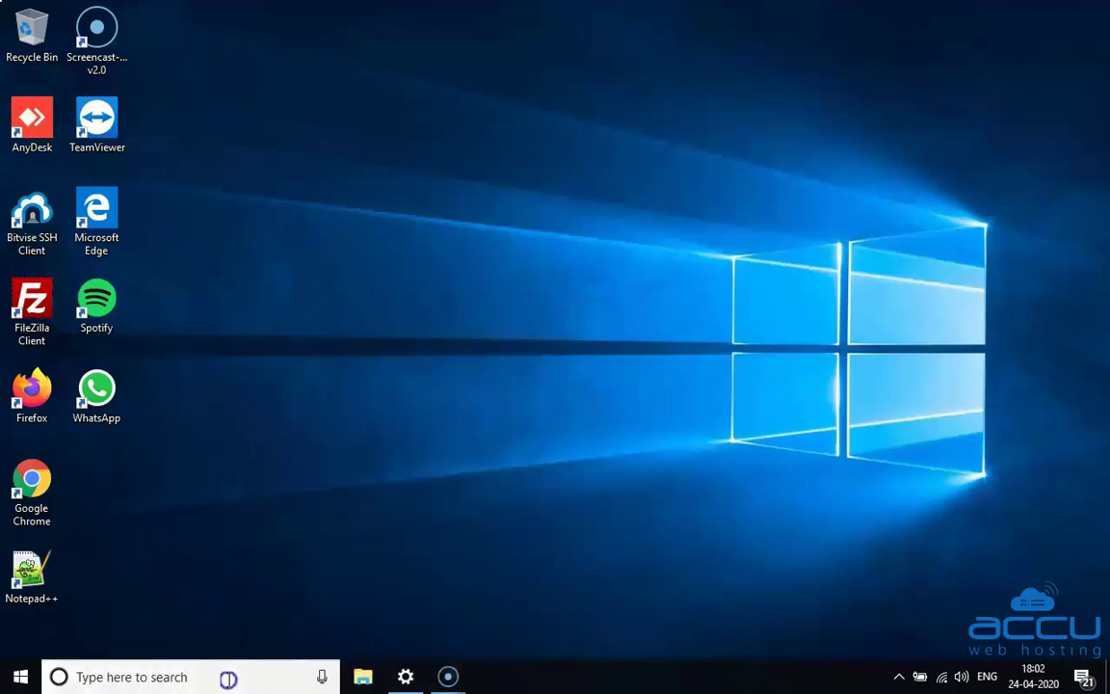
Step: Search the local computer for "remote desktop", open Remote Desktop Connection and start connecting to the server's address
{"action": "left_click", "coordinate": [230, 678]}
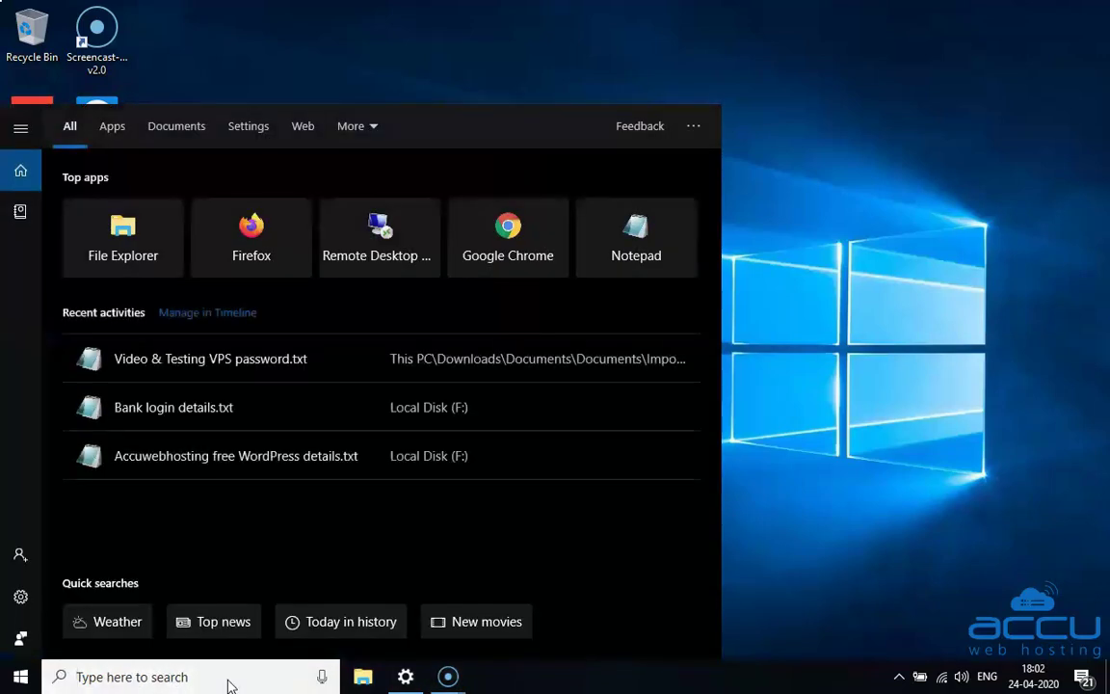
{"action": "type", "text": "remot"}
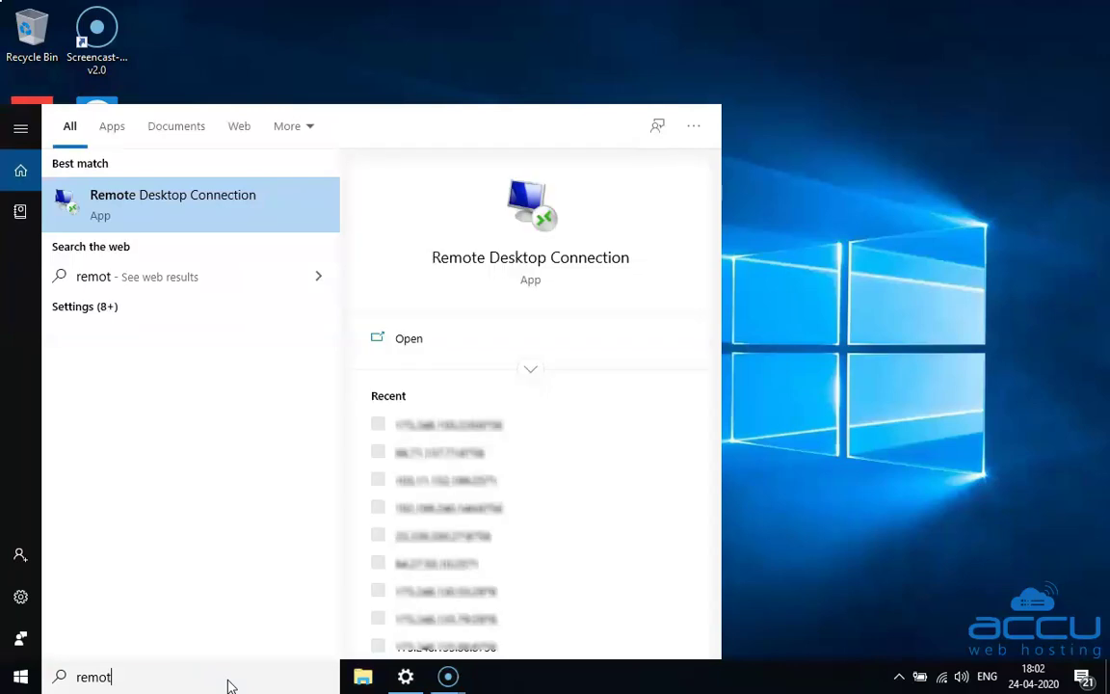
{"action": "type", "text": "e des"}
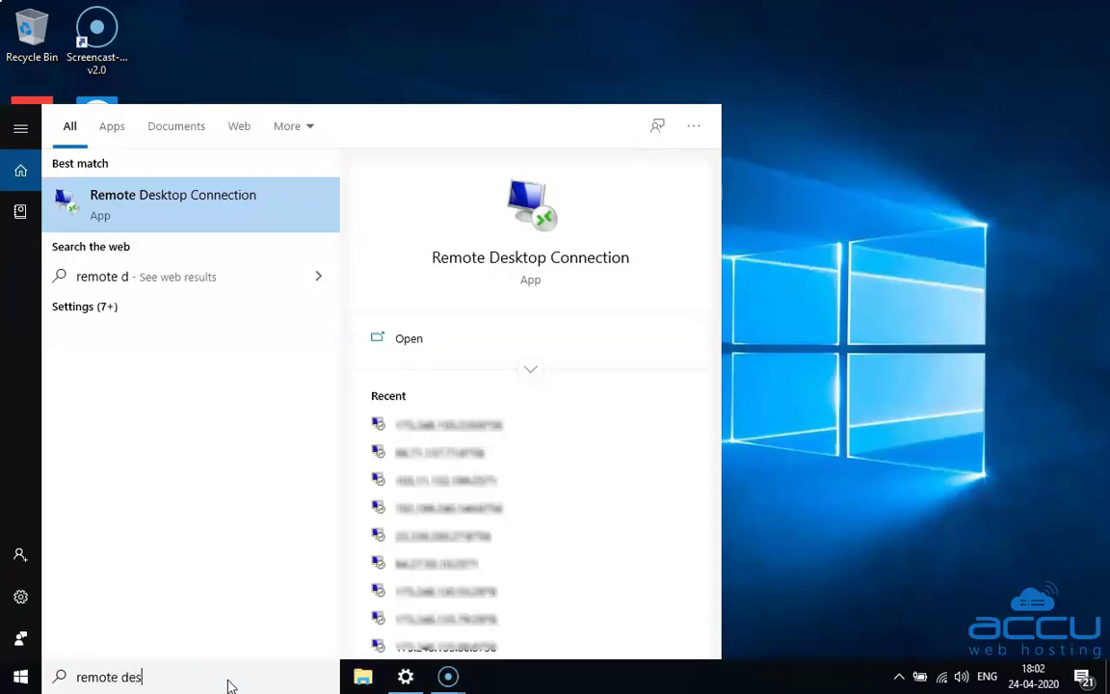
{"action": "type", "text": "ktop"}
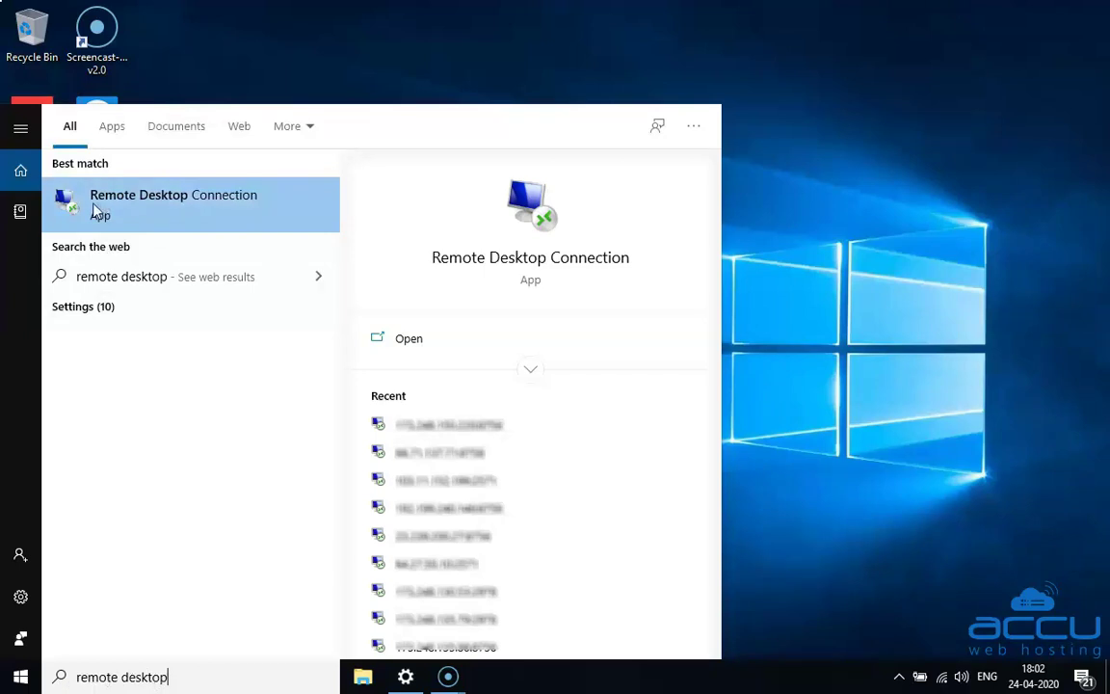
{"action": "left_click", "coordinate": [171, 217]}
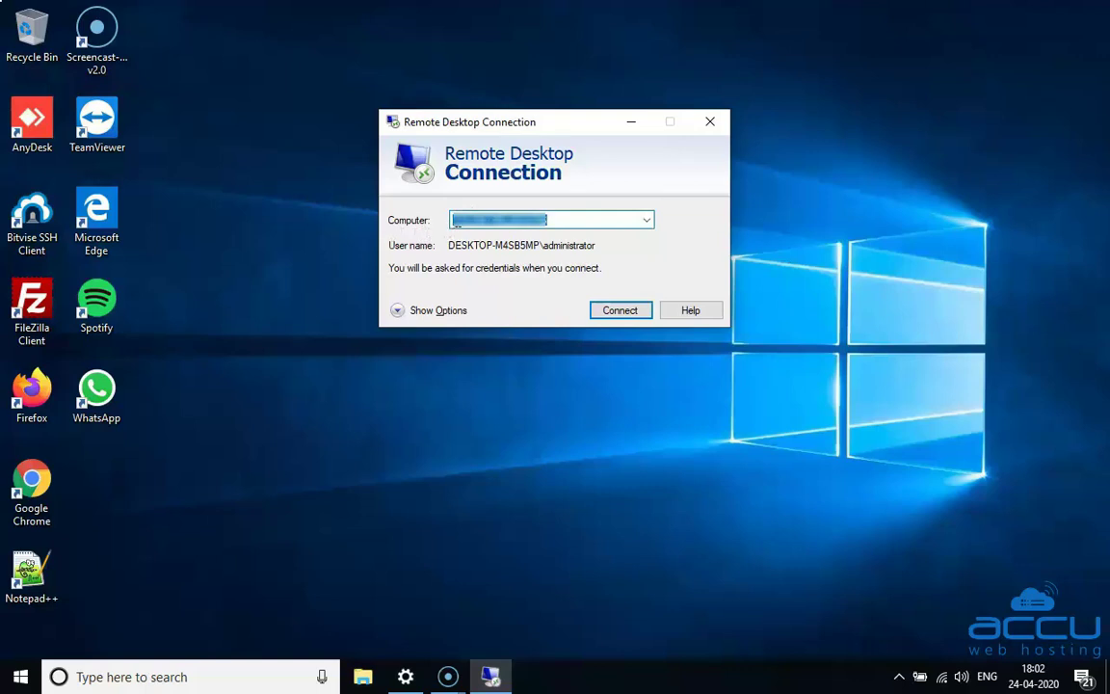
{"action": "left_click", "coordinate": [525, 223]}
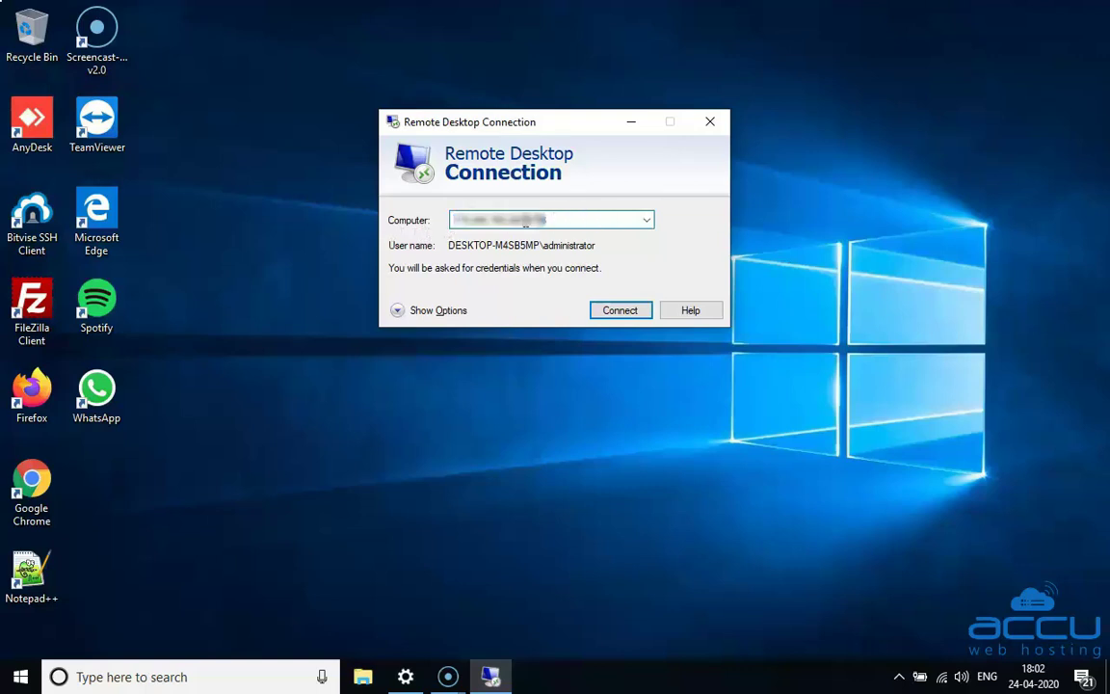
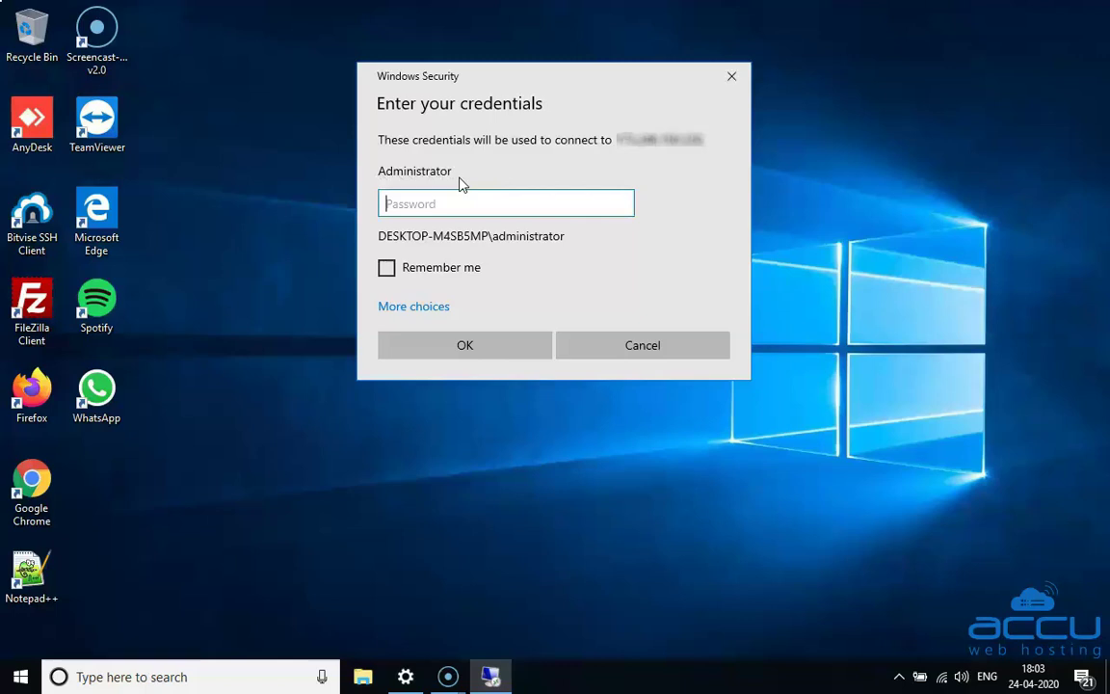
Step: Choose to use a different account for the connection and submit the new account's user name and password
{"action": "left_click", "coordinate": [413, 313]}
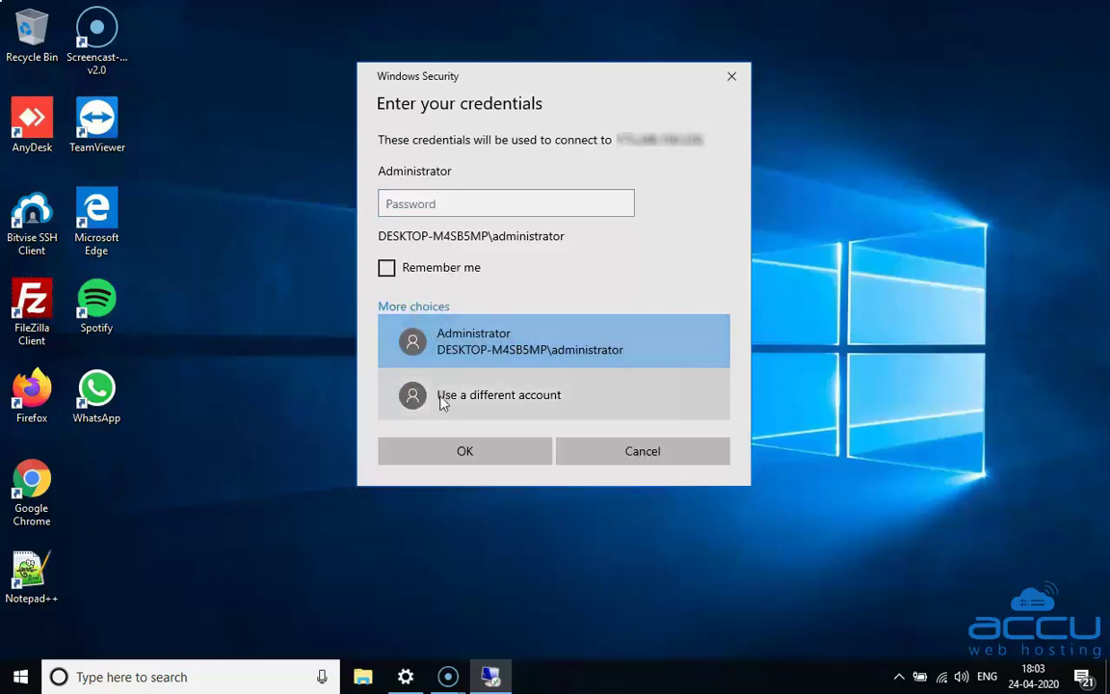
{"action": "left_click", "coordinate": [535, 400]}
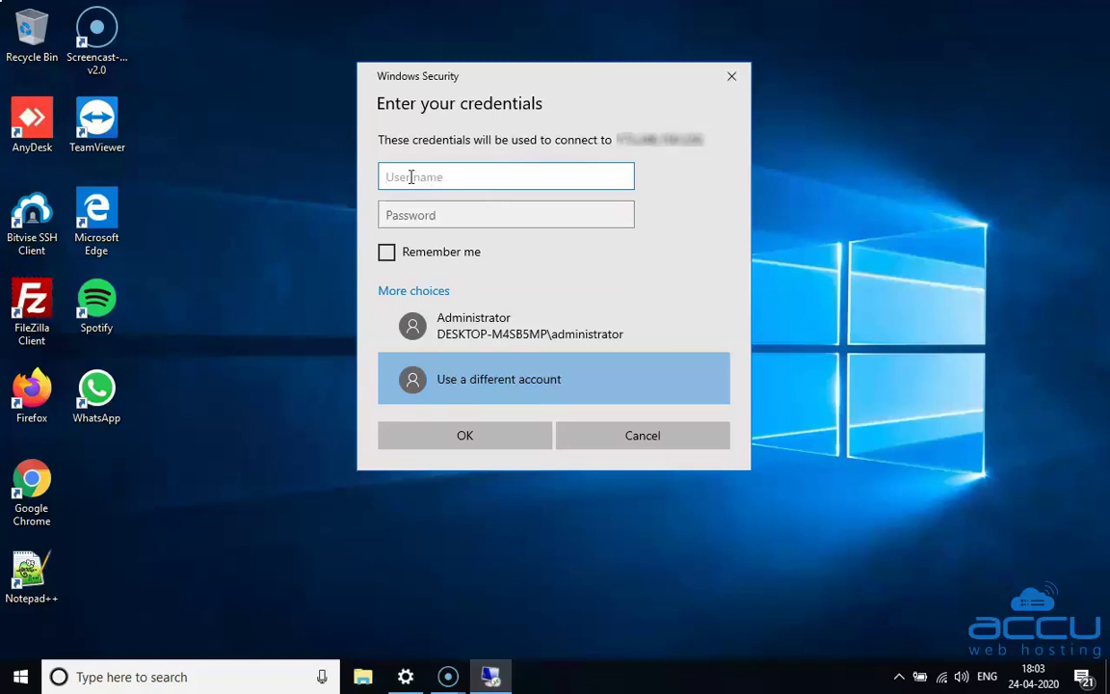
{"action": "type", "text": "Nick"}
{"action": "left_click", "coordinate": [474, 216]}
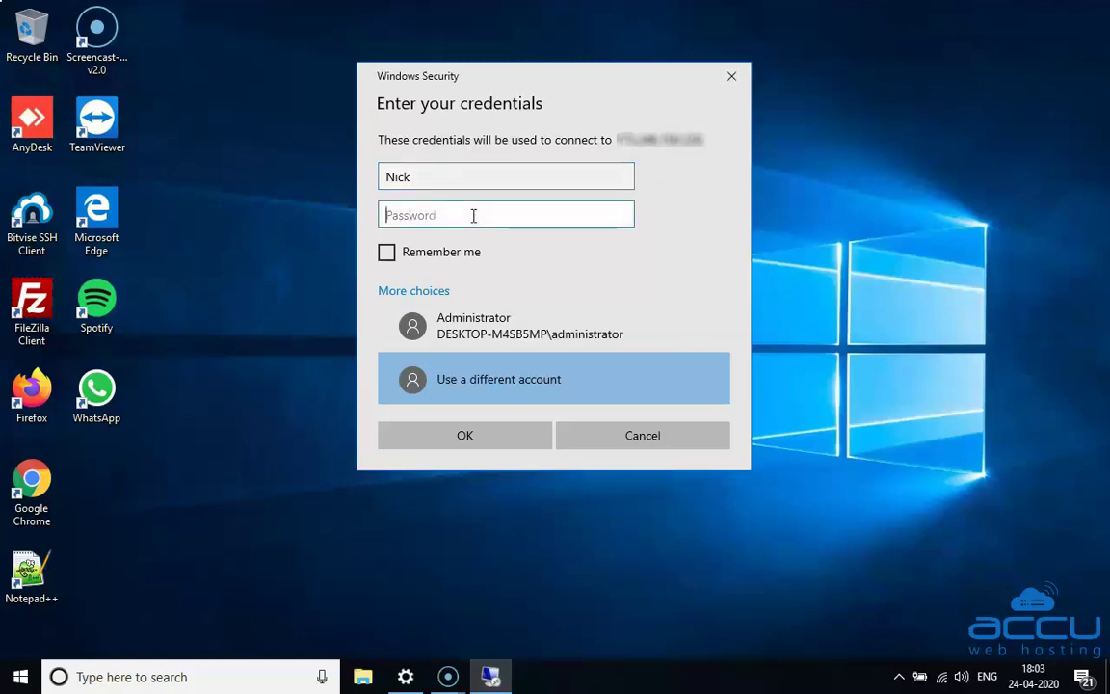
{"action": "type", "text": "*********"}
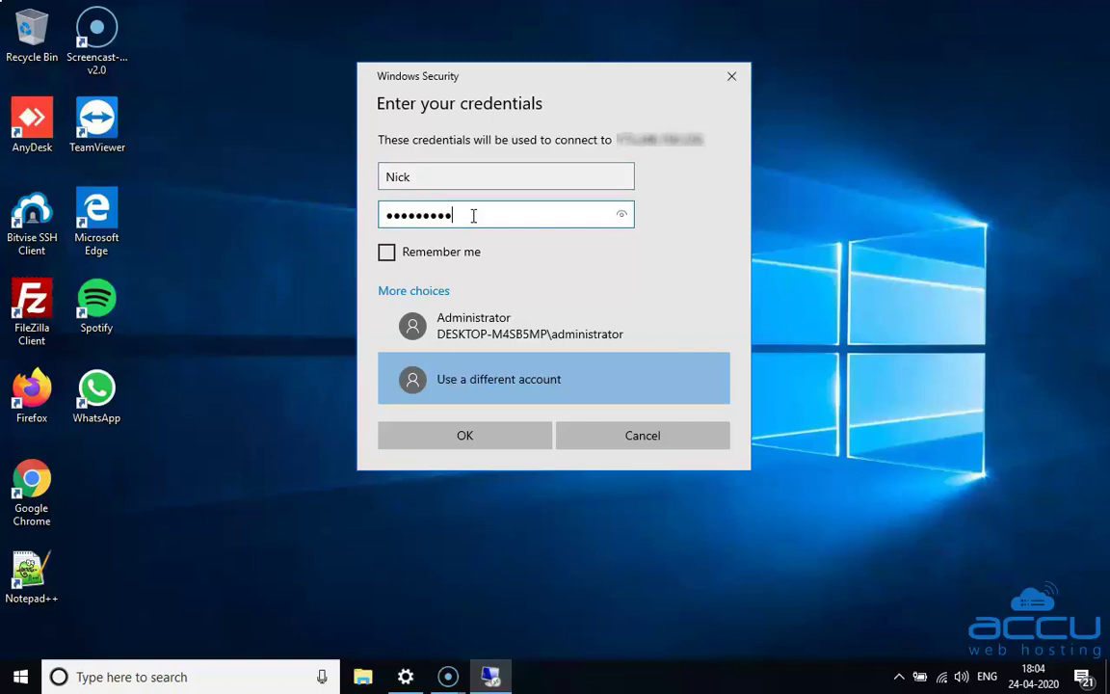
{"action": "left_click", "coordinate": [463, 438]}
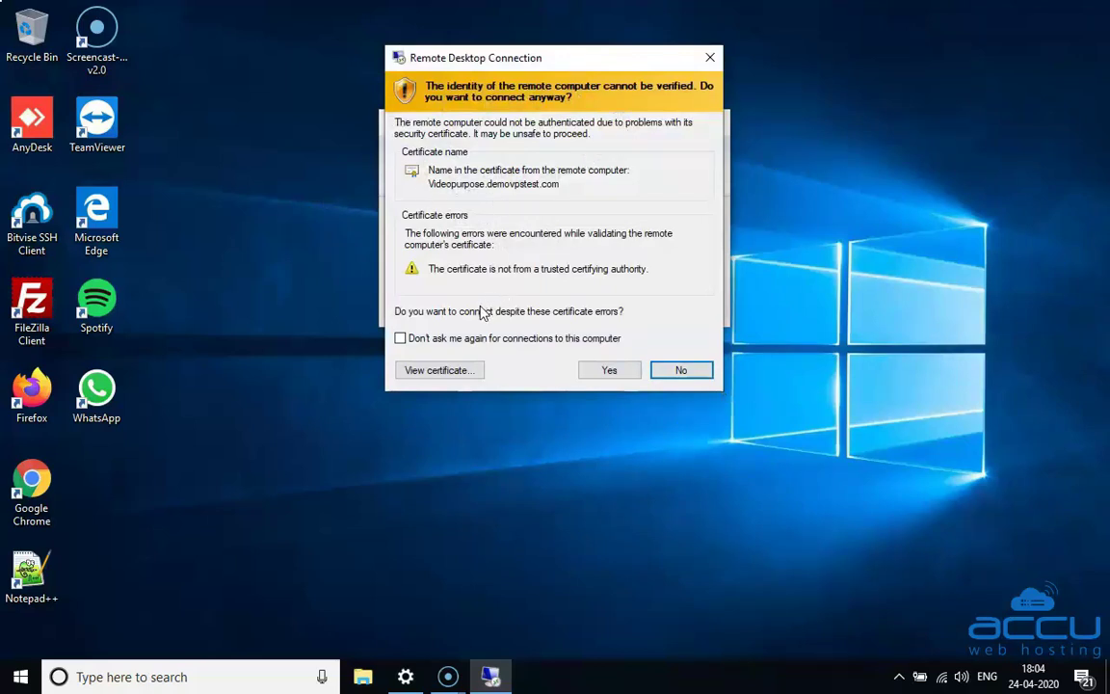
Step: Accept the untrusted certificate and connect anyway, with "Don't ask me again for connections to this computer" on
{"action": "left_click", "coordinate": [400, 339]}
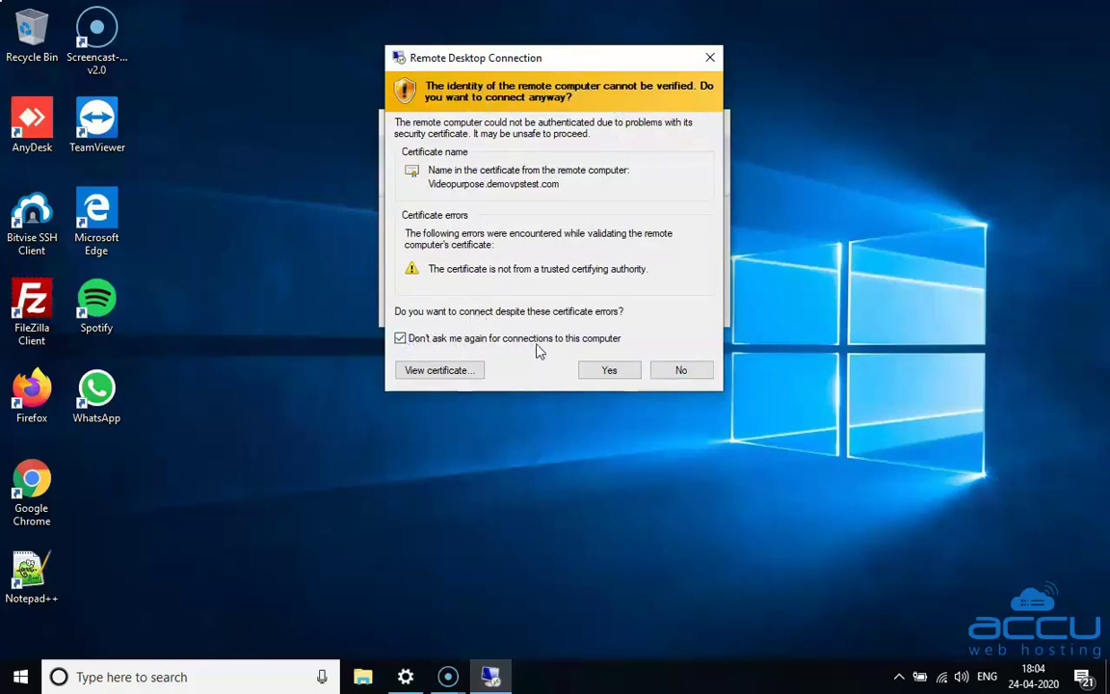
{"action": "left_click", "coordinate": [610, 371]}
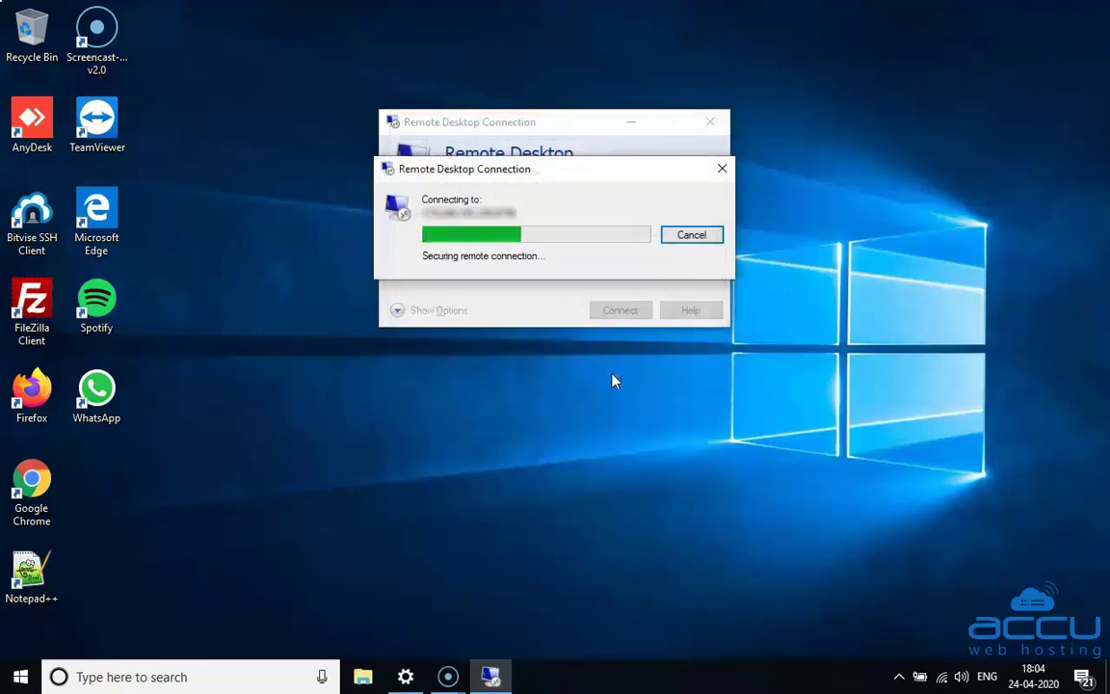